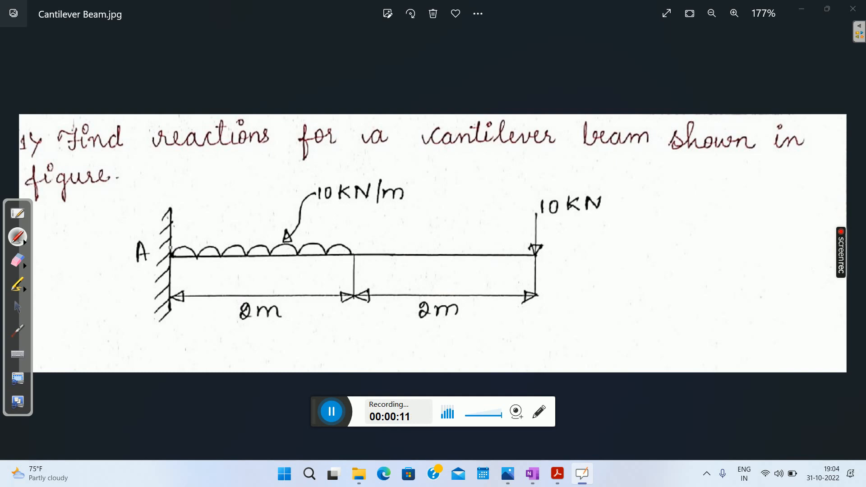
# Step: Trace the fixed support and the full beam in red on the problem image, and erase the marks
pyautogui.moveTo(172, 208)
pyautogui.mouseDown()
pyautogui.moveTo(176, 297)
pyautogui.moveTo(166, 223)
pyautogui.moveTo(180, 289)
pyautogui.moveTo(169, 307)
pyautogui.mouseUp()
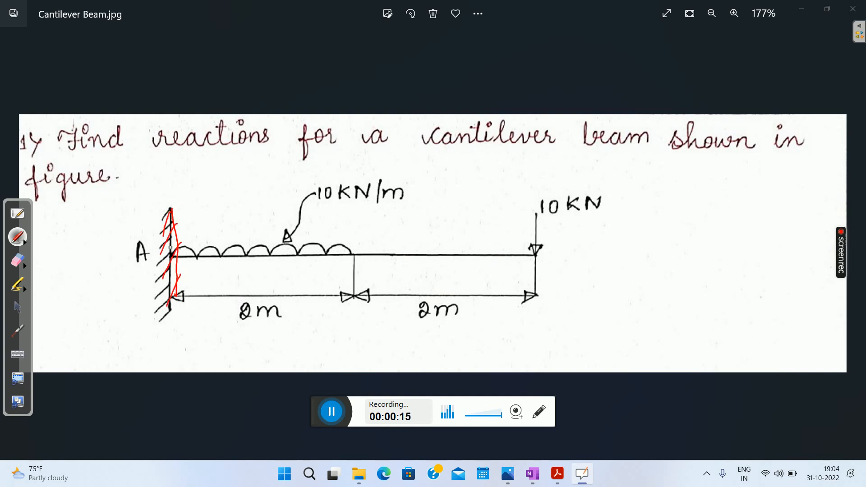
pyautogui.moveTo(176, 256); pyautogui.dragTo(535, 253)
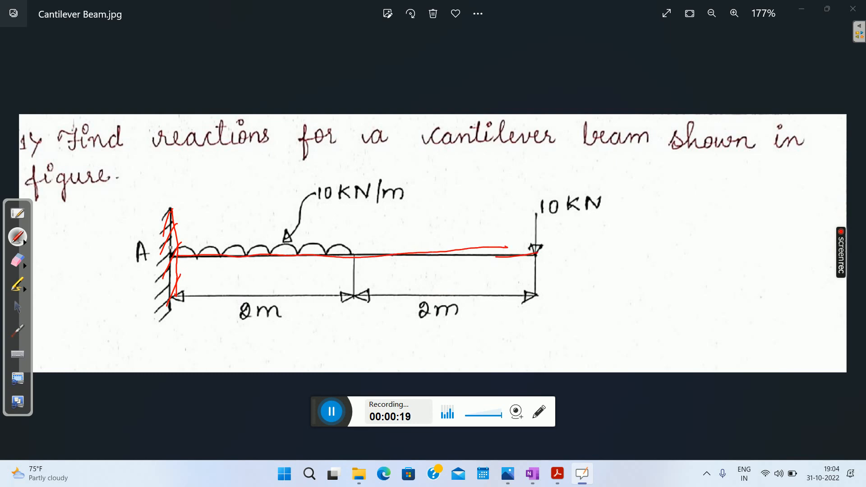
pyautogui.click(17, 260)
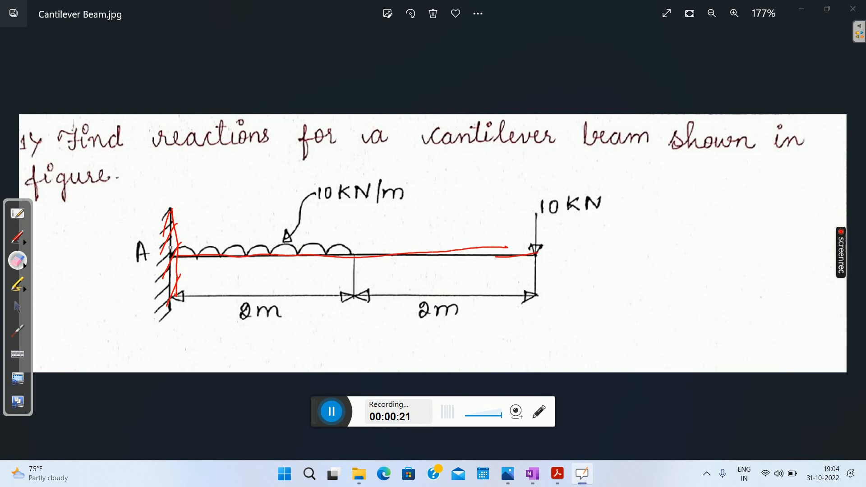
pyautogui.moveTo(170, 219)
pyautogui.mouseDown()
pyautogui.moveTo(178, 267)
pyautogui.moveTo(247, 272)
pyautogui.moveTo(395, 275)
pyautogui.moveTo(537, 246)
pyautogui.mouseUp()
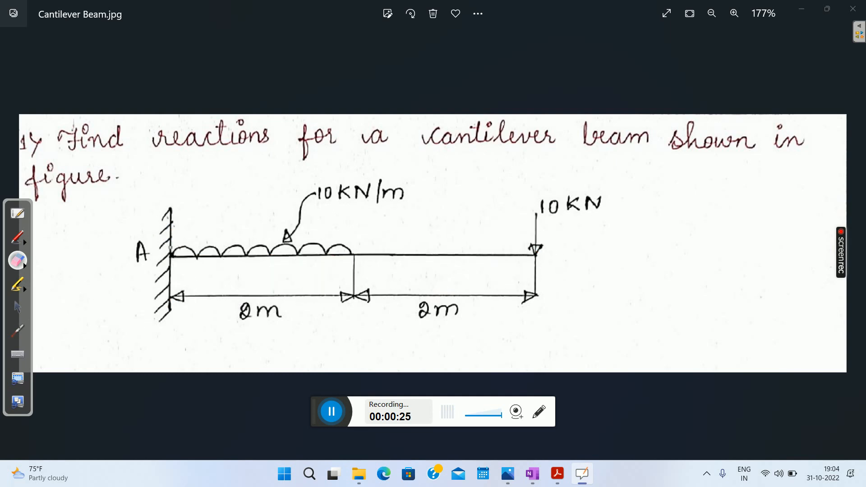
# Step: Switch to the OneNote page and draw a red beam line below the problem figure, with end points A and B and the length 4m
pyautogui.click(18, 307)
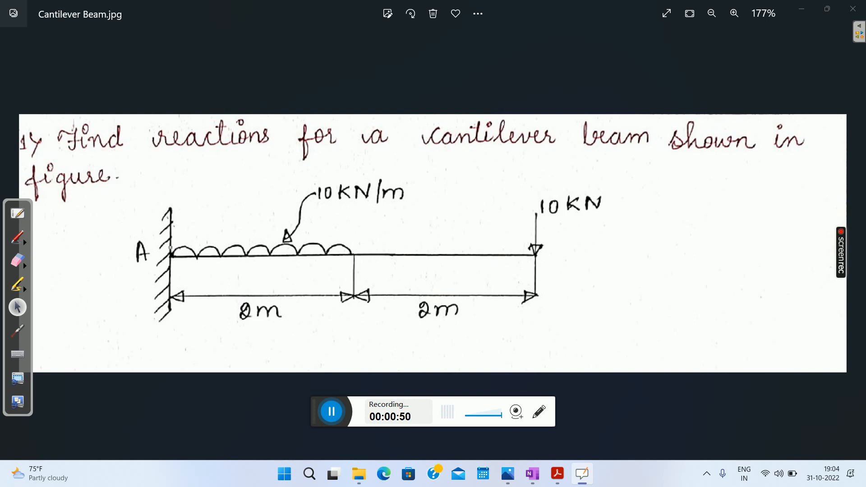
pyautogui.click(533, 473)
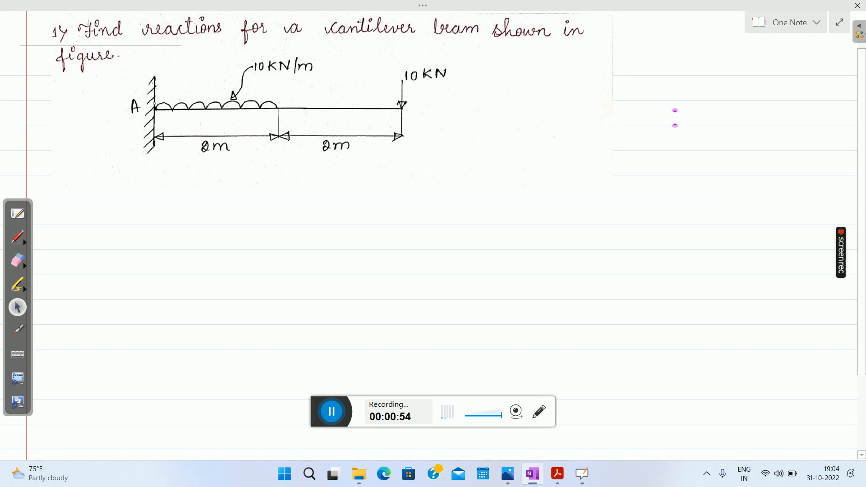
pyautogui.click(17, 236)
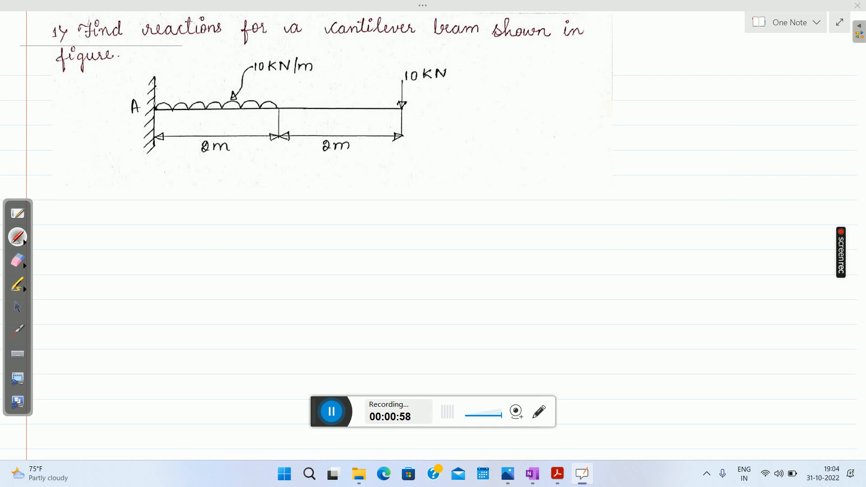
pyautogui.moveTo(153, 224); pyautogui.dragTo(403, 222)
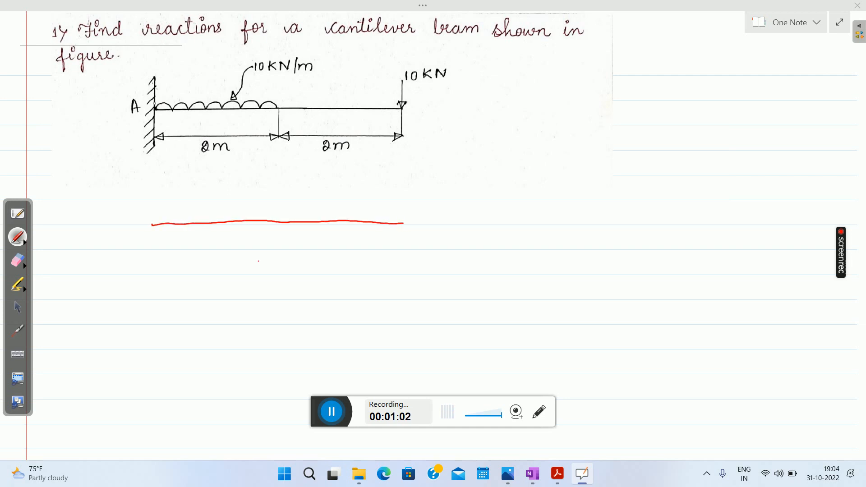
pyautogui.moveTo(258, 262); pyautogui.dragTo(280, 273)
pyautogui.moveTo(154, 223)
pyautogui.mouseDown()
pyautogui.moveTo(146, 211)
pyautogui.moveTo(153, 204)
pyautogui.mouseUp()
pyautogui.moveTo(404, 220); pyautogui.dragTo(423, 231)
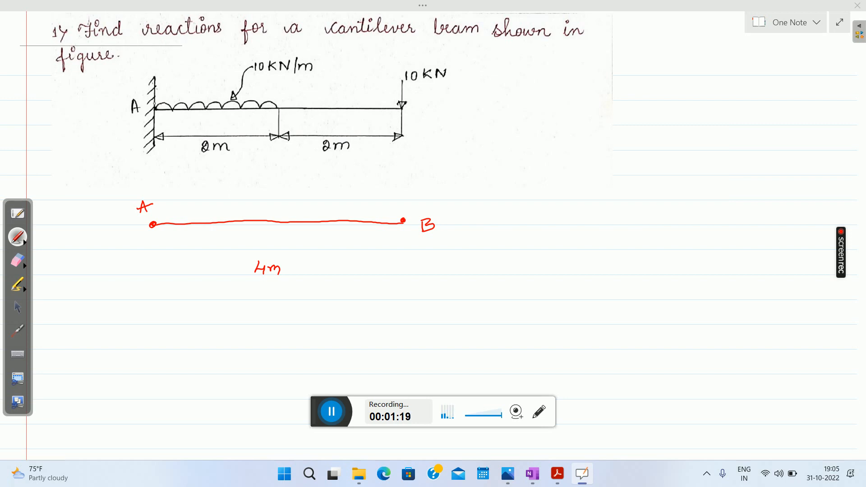
# Step: Draw the support reactions at A: upward force VA, rightward force HA and counterclockwise moment MA
pyautogui.moveTo(153, 225)
pyautogui.mouseDown()
pyautogui.moveTo(153, 268)
pyautogui.moveTo(154, 224)
pyautogui.moveTo(149, 239)
pyautogui.mouseUp()
pyautogui.moveTo(160, 271)
pyautogui.mouseDown()
pyautogui.moveTo(180, 283)
pyautogui.moveTo(183, 275)
pyautogui.mouseUp()
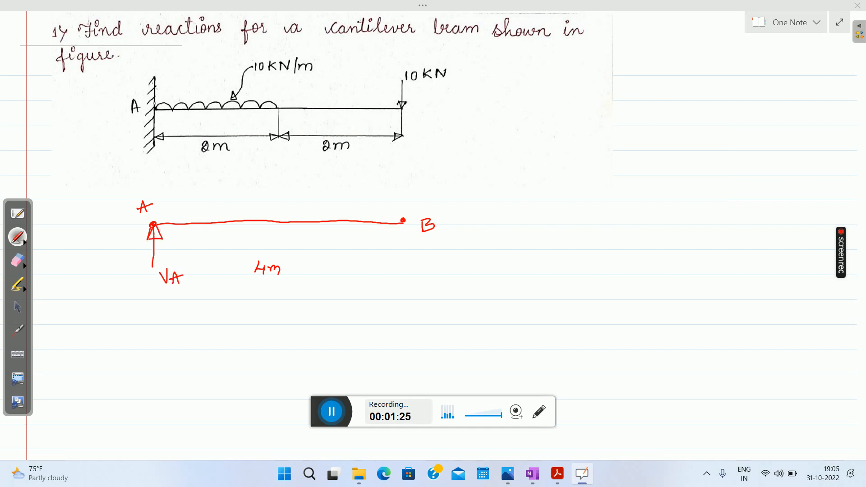
pyautogui.moveTo(97, 226)
pyautogui.mouseDown()
pyautogui.moveTo(135, 224)
pyautogui.moveTo(124, 231)
pyautogui.moveTo(124, 220)
pyautogui.moveTo(93, 251)
pyautogui.moveTo(101, 246)
pyautogui.mouseUp()
pyautogui.moveTo(103, 255)
pyautogui.mouseDown()
pyautogui.moveTo(105, 244)
pyautogui.moveTo(109, 254)
pyautogui.mouseUp()
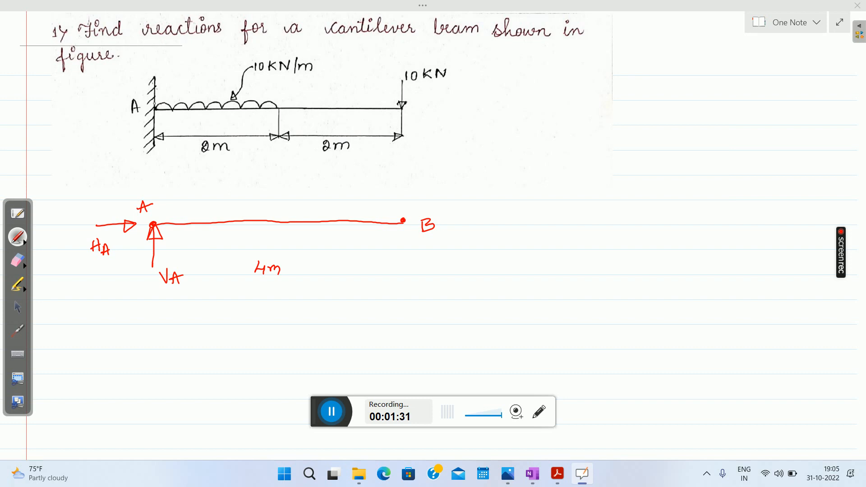
pyautogui.moveTo(117, 207)
pyautogui.mouseDown()
pyautogui.moveTo(122, 242)
pyautogui.moveTo(170, 236)
pyautogui.moveTo(184, 251)
pyautogui.moveTo(197, 246)
pyautogui.moveTo(187, 258)
pyautogui.mouseUp()
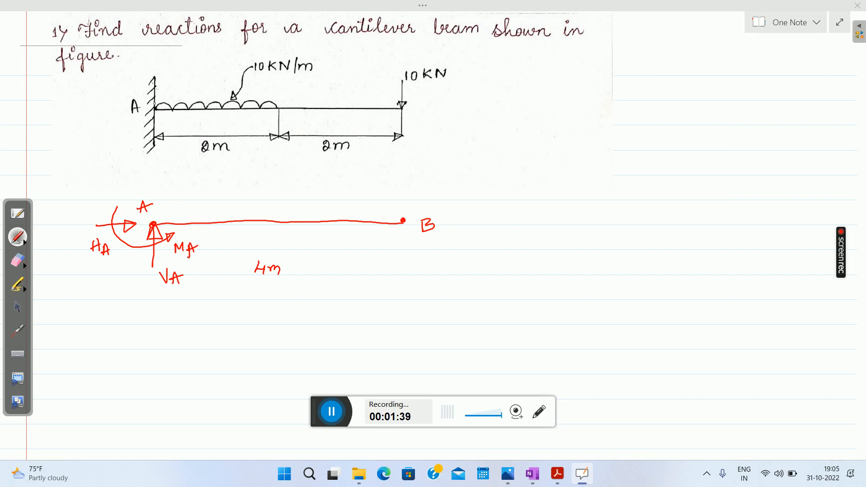
# Step: Draw a dimension line below the beam from A to B and label it 4m
pyautogui.moveTo(154, 302)
pyautogui.mouseDown()
pyautogui.moveTo(430, 294)
pyautogui.moveTo(414, 304)
pyautogui.mouseUp()
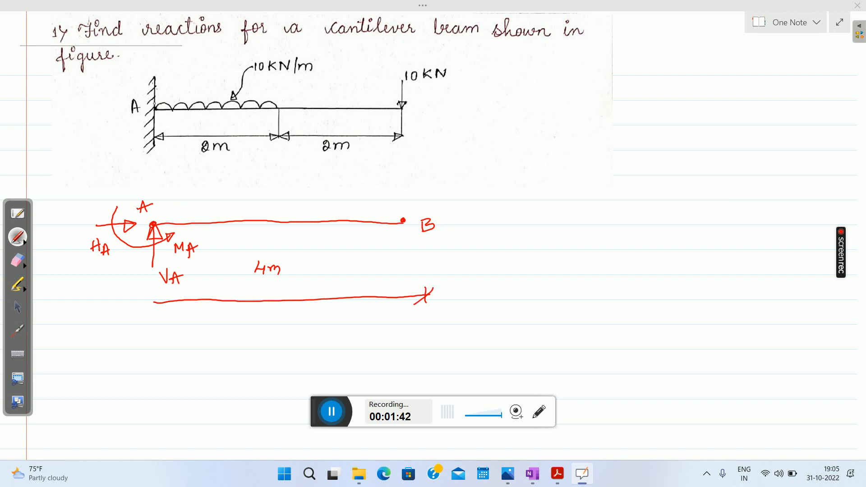
pyautogui.moveTo(160, 296); pyautogui.dragTo(149, 312)
pyautogui.moveTo(273, 300); pyautogui.dragTo(280, 314)
pyautogui.moveTo(283, 304); pyautogui.dragTo(299, 311)
# Step: In black ink, draw the downward 10KN load at B, mark the beam's midpoint and dimension the 2m between them
pyautogui.click(17, 237)
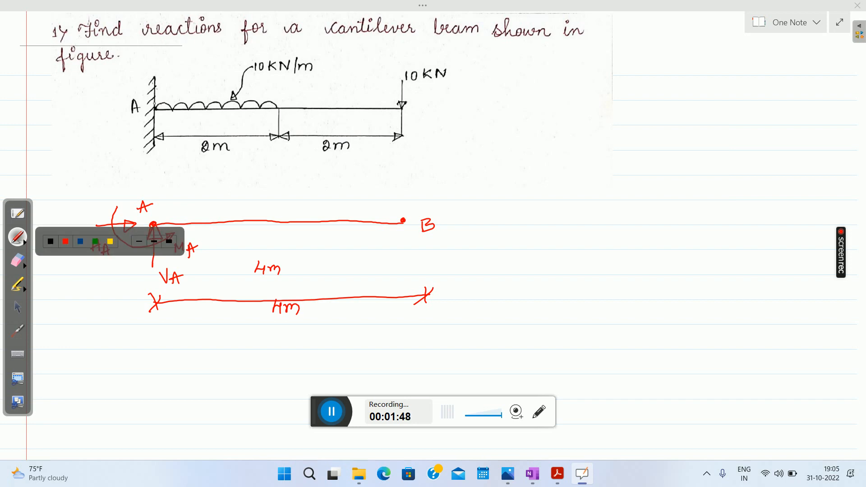
pyautogui.click(81, 241)
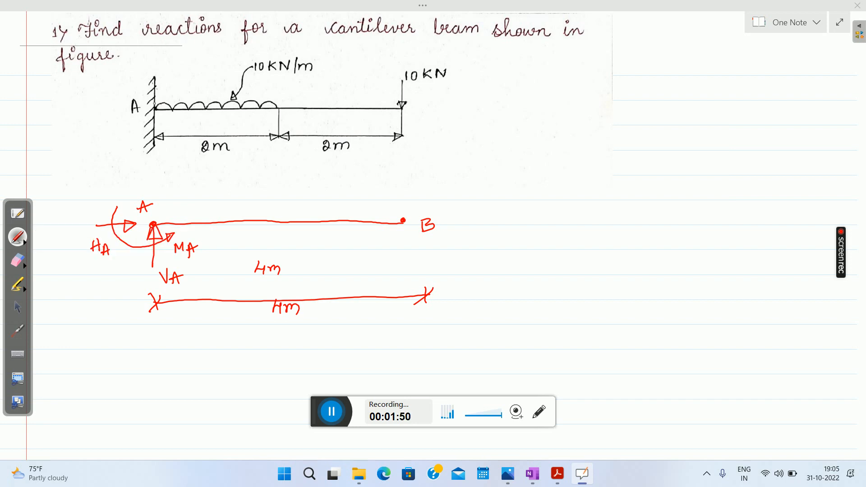
pyautogui.moveTo(404, 180)
pyautogui.mouseDown()
pyautogui.moveTo(409, 220)
pyautogui.moveTo(424, 176)
pyautogui.moveTo(442, 185)
pyautogui.moveTo(456, 167)
pyautogui.mouseUp()
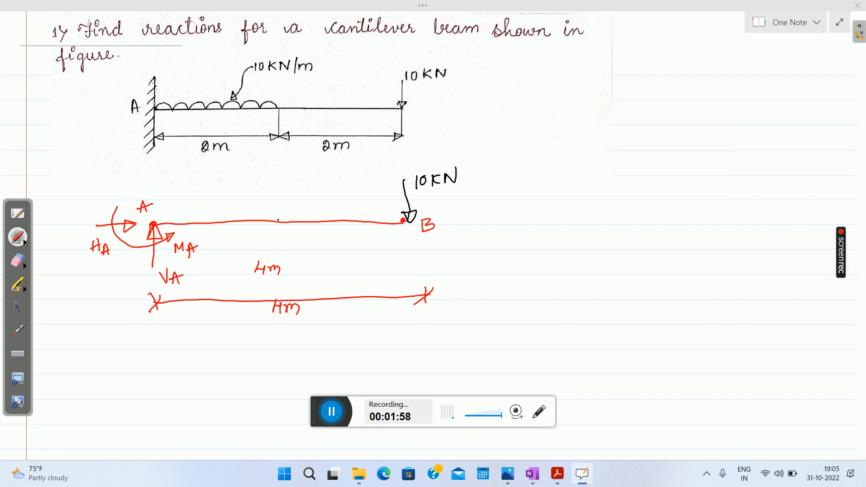
pyautogui.moveTo(277, 223); pyautogui.dragTo(279, 220)
pyautogui.moveTo(290, 186)
pyautogui.mouseDown()
pyautogui.moveTo(392, 179)
pyautogui.moveTo(386, 185)
pyautogui.mouseUp()
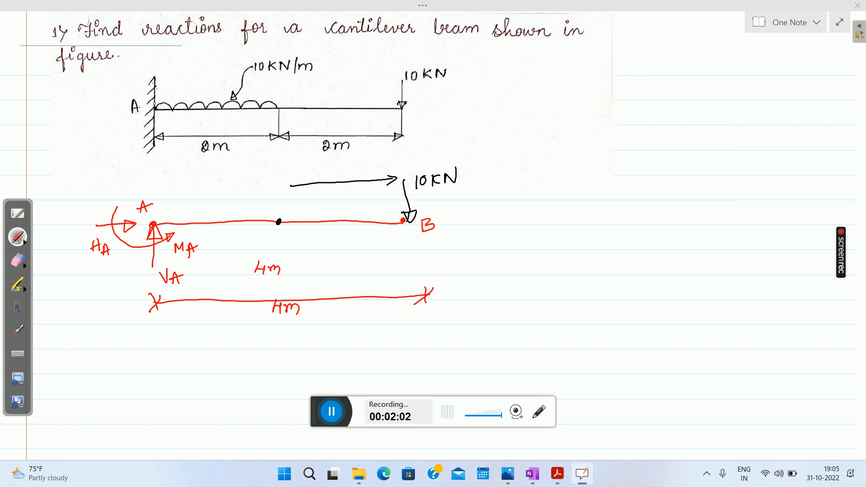
pyautogui.moveTo(298, 182)
pyautogui.mouseDown()
pyautogui.moveTo(303, 191)
pyautogui.moveTo(344, 196)
pyautogui.mouseUp()
# Step: Write the distributed load conversion 10 KN/m * 2m beside the problem figure, cancelling the metres, with the result 20 KN
pyautogui.moveTo(592, 100); pyautogui.dragTo(591, 116)
pyautogui.moveTo(599, 99)
pyautogui.mouseDown()
pyautogui.moveTo(596, 113)
pyautogui.moveTo(600, 100)
pyautogui.moveTo(616, 113)
pyautogui.mouseUp()
pyautogui.moveTo(626, 102)
pyautogui.mouseDown()
pyautogui.moveTo(625, 112)
pyautogui.moveTo(638, 101)
pyautogui.mouseUp()
pyautogui.moveTo(640, 91); pyautogui.dragTo(641, 118)
pyautogui.moveTo(645, 110)
pyautogui.mouseDown()
pyautogui.moveTo(651, 102)
pyautogui.moveTo(684, 111)
pyautogui.moveTo(712, 95)
pyautogui.moveTo(717, 110)
pyautogui.moveTo(729, 101)
pyautogui.moveTo(738, 111)
pyautogui.moveTo(723, 118)
pyautogui.mouseUp()
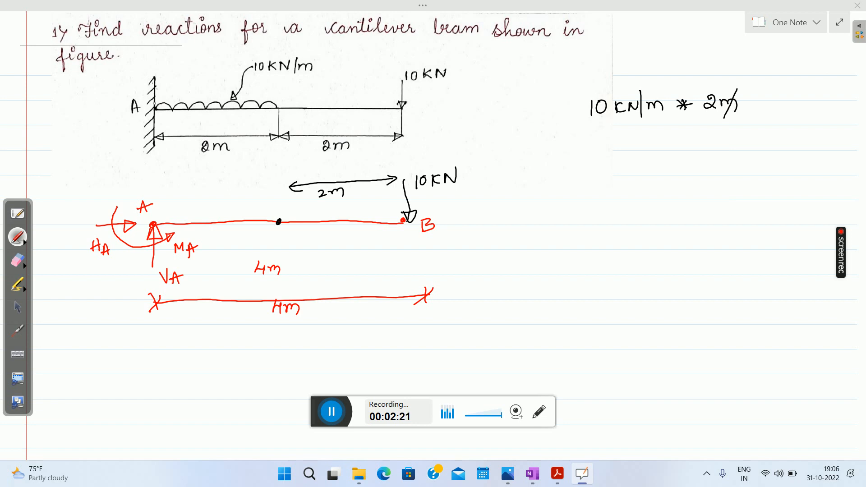
pyautogui.moveTo(663, 92); pyautogui.dragTo(650, 128)
pyautogui.moveTo(633, 148)
pyautogui.mouseDown()
pyautogui.moveTo(629, 160)
pyautogui.moveTo(641, 163)
pyautogui.mouseUp()
pyautogui.moveTo(649, 150); pyautogui.dragTo(664, 160)
pyautogui.moveTo(673, 146)
pyautogui.mouseDown()
pyautogui.moveTo(672, 159)
pyautogui.moveTo(695, 142)
pyautogui.mouseUp()
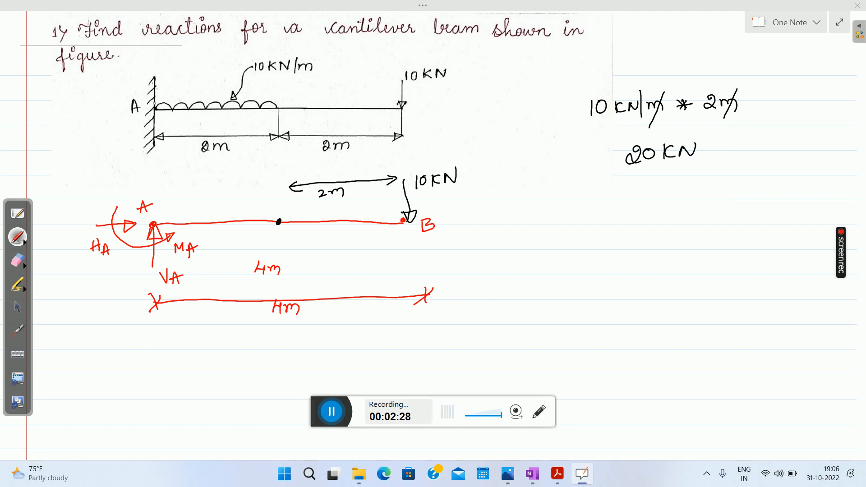
# Step: Draw the equivalent 20KN downward load midway between A and the black midpoint, with 1m dimensions on both sides
pyautogui.moveTo(215, 182); pyautogui.dragTo(217, 223)
pyautogui.moveTo(222, 209); pyautogui.dragTo(241, 180)
pyautogui.moveTo(248, 170)
pyautogui.mouseDown()
pyautogui.moveTo(250, 178)
pyautogui.moveTo(260, 166)
pyautogui.mouseUp()
pyautogui.moveTo(156, 197)
pyautogui.mouseDown()
pyautogui.moveTo(212, 197)
pyautogui.moveTo(206, 205)
pyautogui.mouseUp()
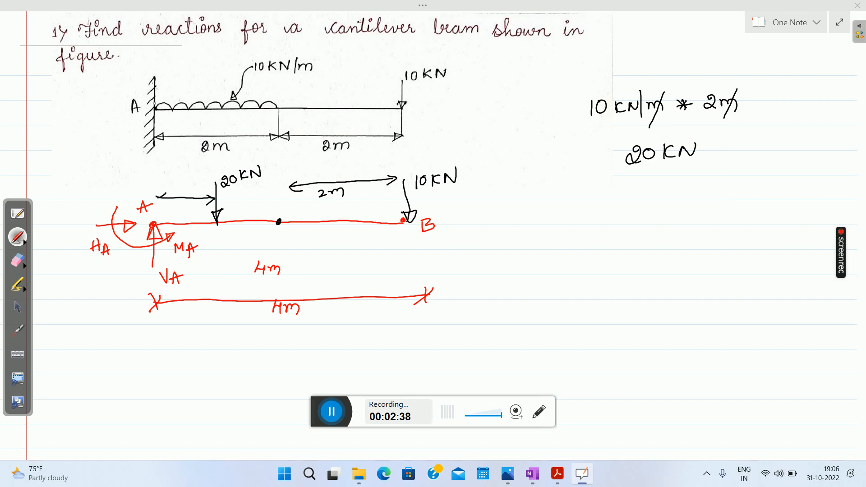
pyautogui.moveTo(157, 197)
pyautogui.mouseDown()
pyautogui.moveTo(169, 203)
pyautogui.moveTo(189, 188)
pyautogui.moveTo(281, 196)
pyautogui.moveTo(233, 203)
pyautogui.moveTo(263, 212)
pyautogui.mouseUp()
pyautogui.click(245, 205)
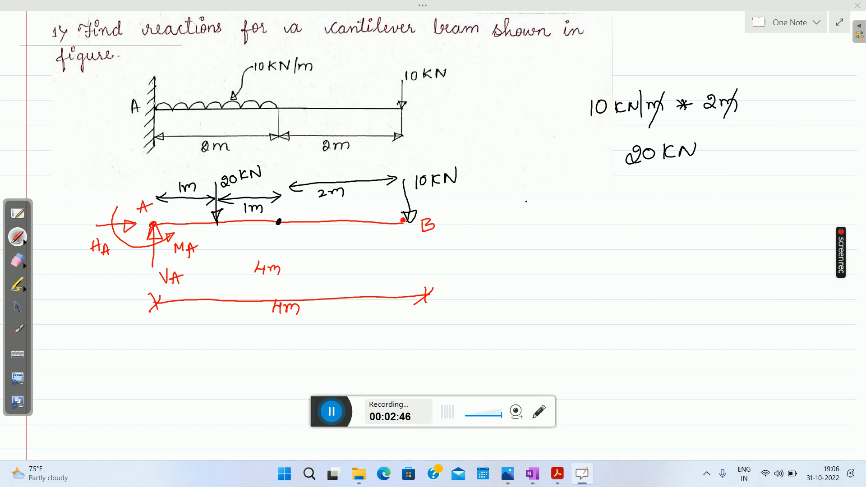
# Step: Write the horizontal equilibrium ΣH = 0 with the result HA = 0, and box the result
pyautogui.moveTo(532, 198)
pyautogui.mouseDown()
pyautogui.moveTo(519, 211)
pyautogui.moveTo(537, 212)
pyautogui.mouseUp()
pyautogui.moveTo(544, 197)
pyautogui.mouseDown()
pyautogui.moveTo(544, 213)
pyautogui.moveTo(567, 201)
pyautogui.mouseUp()
pyautogui.moveTo(555, 207)
pyautogui.mouseDown()
pyautogui.moveTo(577, 195)
pyautogui.moveTo(589, 208)
pyautogui.mouseUp()
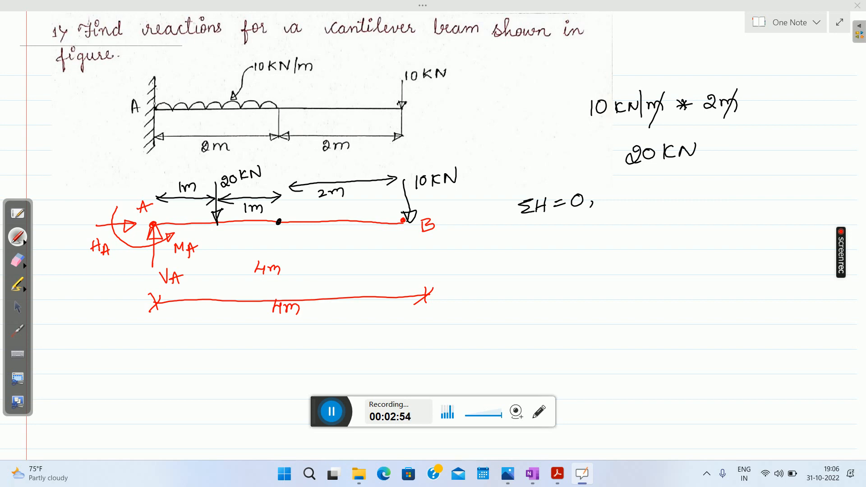
pyautogui.moveTo(626, 192); pyautogui.dragTo(624, 208)
pyautogui.moveTo(640, 189)
pyautogui.mouseDown()
pyautogui.moveTo(639, 207)
pyautogui.moveTo(654, 205)
pyautogui.mouseUp()
pyautogui.moveTo(669, 199); pyautogui.dragTo(678, 202)
pyautogui.moveTo(697, 191)
pyautogui.mouseDown()
pyautogui.moveTo(690, 194)
pyautogui.moveTo(697, 191)
pyautogui.mouseUp()
pyautogui.moveTo(615, 216); pyautogui.dragTo(700, 209)
pyautogui.moveTo(612, 190)
pyautogui.mouseDown()
pyautogui.moveTo(609, 216)
pyautogui.moveTo(702, 182)
pyautogui.moveTo(705, 201)
pyautogui.moveTo(688, 212)
pyautogui.mouseUp()
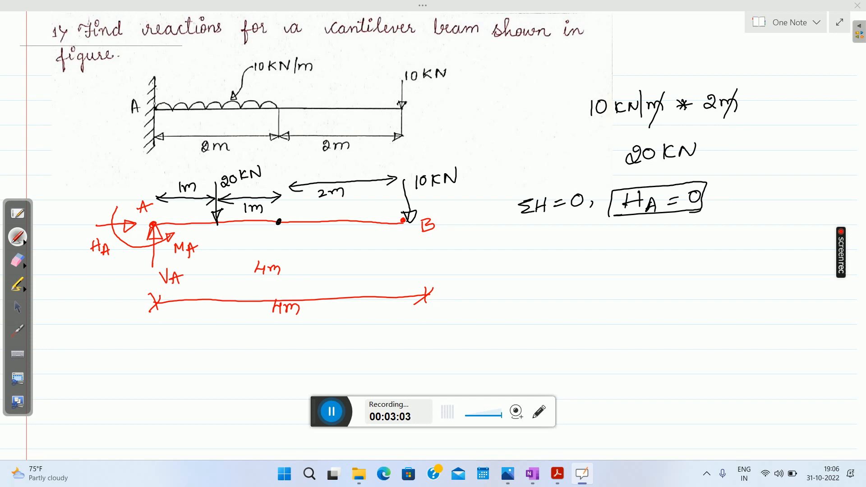
# Step: Write ΣV = 0, VA − 20 − 10 = 0, tick both loads in the diagram, and underline the result VA = 30 KN
pyautogui.moveTo(527, 238)
pyautogui.mouseDown()
pyautogui.moveTo(530, 251)
pyautogui.moveTo(575, 239)
pyautogui.moveTo(588, 249)
pyautogui.mouseUp()
pyautogui.moveTo(624, 240)
pyautogui.mouseDown()
pyautogui.moveTo(630, 254)
pyautogui.moveTo(637, 242)
pyautogui.moveTo(645, 265)
pyautogui.moveTo(671, 245)
pyautogui.moveTo(691, 249)
pyautogui.moveTo(699, 239)
pyautogui.moveTo(740, 252)
pyautogui.moveTo(754, 237)
pyautogui.moveTo(792, 244)
pyautogui.mouseUp()
pyautogui.moveTo(805, 239)
pyautogui.mouseDown()
pyautogui.moveTo(796, 246)
pyautogui.moveTo(805, 240)
pyautogui.mouseUp()
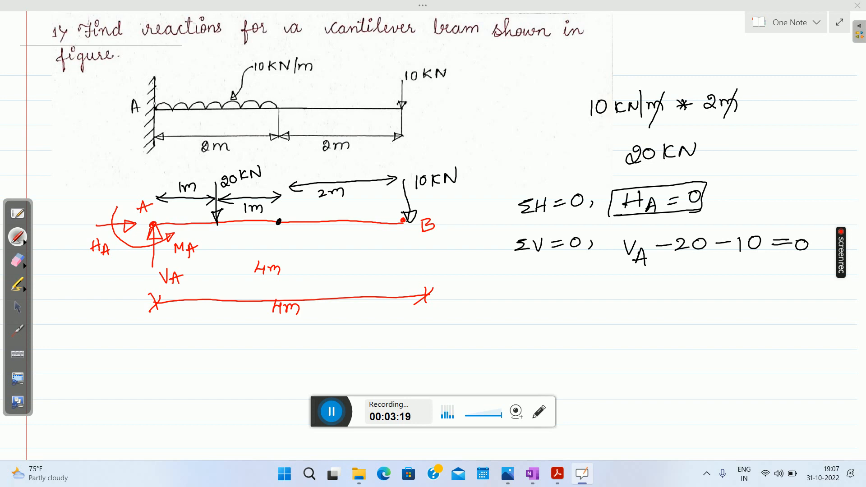
pyautogui.moveTo(242, 161); pyautogui.dragTo(258, 154)
pyautogui.moveTo(433, 161); pyautogui.dragTo(453, 153)
pyautogui.moveTo(626, 283)
pyautogui.mouseDown()
pyautogui.moveTo(641, 283)
pyautogui.moveTo(639, 306)
pyautogui.moveTo(677, 290)
pyautogui.moveTo(704, 289)
pyautogui.moveTo(690, 297)
pyautogui.moveTo(717, 286)
pyautogui.moveTo(732, 297)
pyautogui.mouseUp()
pyautogui.moveTo(743, 283)
pyautogui.mouseDown()
pyautogui.moveTo(736, 291)
pyautogui.moveTo(745, 295)
pyautogui.mouseUp()
pyautogui.moveTo(746, 295); pyautogui.dragTo(758, 281)
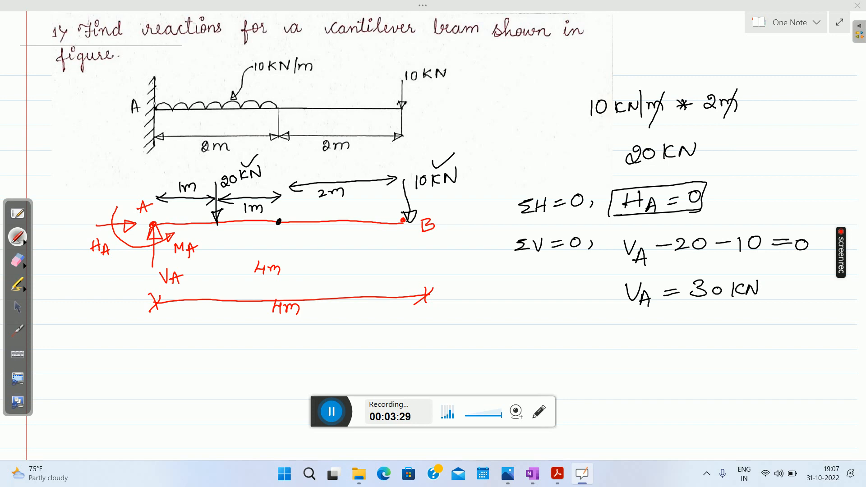
pyautogui.moveTo(616, 305); pyautogui.dragTo(704, 306)
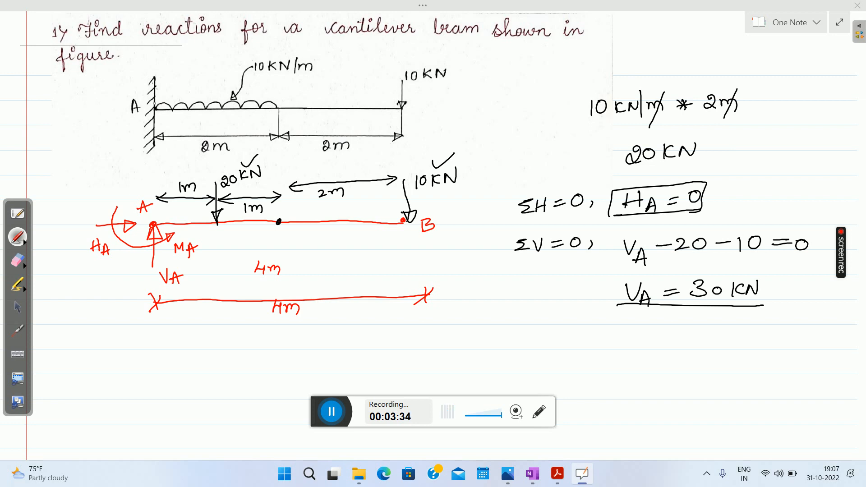
# Step: Begin the moment equation ΣMA = 0 with −MA + (20×1), circling MA and drawing the 20KN load's rotation arc in the diagram
pyautogui.moveTo(440, 328)
pyautogui.mouseDown()
pyautogui.moveTo(430, 334)
pyautogui.moveTo(440, 342)
pyautogui.moveTo(445, 330)
pyautogui.moveTo(466, 347)
pyautogui.moveTo(489, 335)
pyautogui.mouseUp()
pyautogui.moveTo(502, 326)
pyautogui.mouseDown()
pyautogui.moveTo(497, 334)
pyautogui.moveTo(503, 326)
pyautogui.mouseUp()
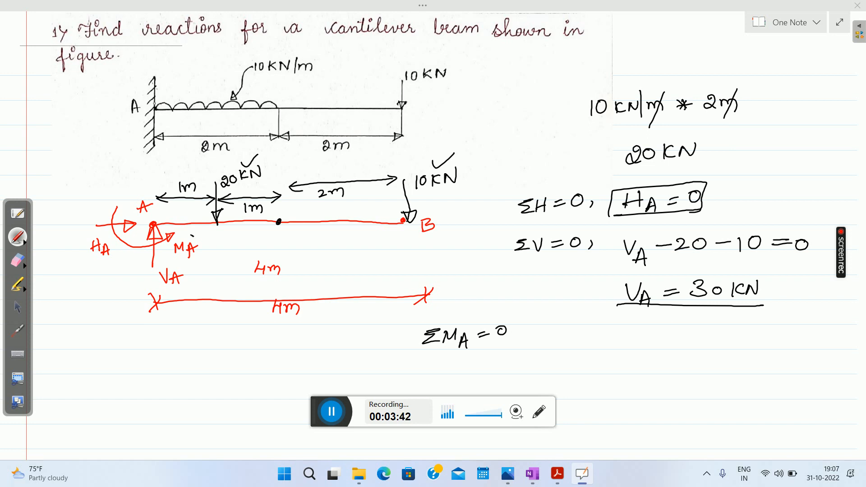
pyautogui.moveTo(191, 235)
pyautogui.mouseDown()
pyautogui.moveTo(203, 240)
pyautogui.moveTo(183, 235)
pyautogui.mouseUp()
pyautogui.moveTo(518, 343)
pyautogui.mouseDown()
pyautogui.moveTo(546, 334)
pyautogui.moveTo(560, 350)
pyautogui.mouseUp()
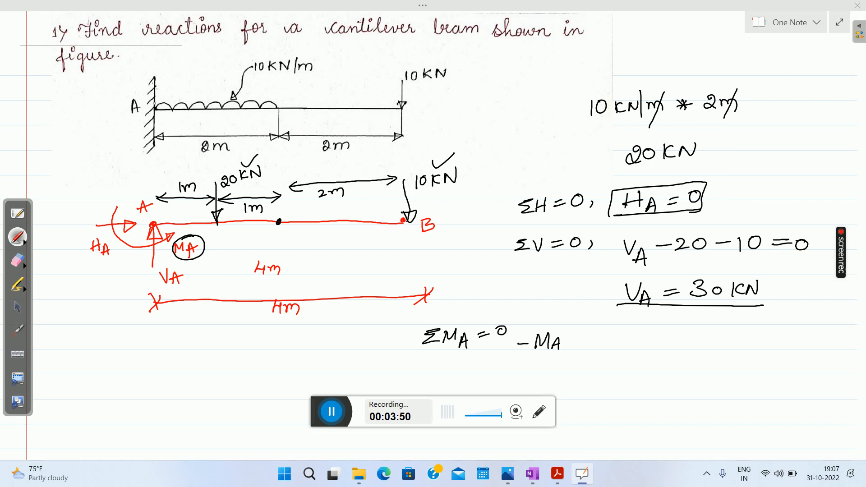
pyautogui.moveTo(217, 224)
pyautogui.mouseDown()
pyautogui.moveTo(218, 251)
pyautogui.moveTo(162, 285)
pyautogui.moveTo(118, 270)
pyautogui.mouseUp()
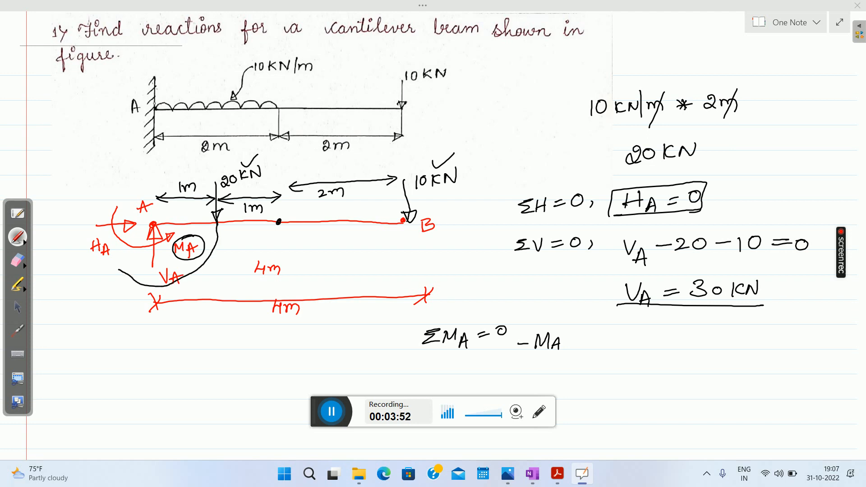
pyautogui.moveTo(575, 339)
pyautogui.mouseDown()
pyautogui.moveTo(589, 338)
pyautogui.moveTo(579, 349)
pyautogui.moveTo(611, 344)
pyautogui.moveTo(616, 333)
pyautogui.moveTo(633, 342)
pyautogui.moveTo(621, 346)
pyautogui.moveTo(639, 344)
pyautogui.mouseUp()
pyautogui.click(640, 335)
pyautogui.moveTo(643, 326); pyautogui.dragTo(645, 350)
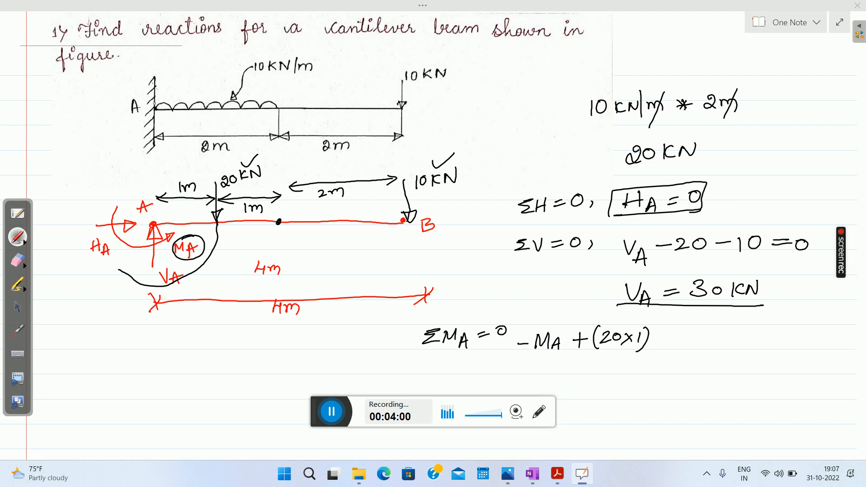
# Step: Draw the 10KN load's rotation arc at B and complete the moment equation with + (10×4) = 0
pyautogui.moveTo(405, 220); pyautogui.dragTo(377, 276)
pyautogui.moveTo(662, 333)
pyautogui.mouseDown()
pyautogui.moveTo(662, 348)
pyautogui.moveTo(699, 332)
pyautogui.moveTo(714, 341)
pyautogui.moveTo(705, 342)
pyautogui.mouseUp()
pyautogui.moveTo(720, 330); pyautogui.dragTo(732, 345)
pyautogui.moveTo(740, 333); pyautogui.dragTo(754, 336)
pyautogui.moveTo(767, 331)
pyautogui.mouseDown()
pyautogui.moveTo(760, 335)
pyautogui.moveTo(767, 331)
pyautogui.mouseUp()
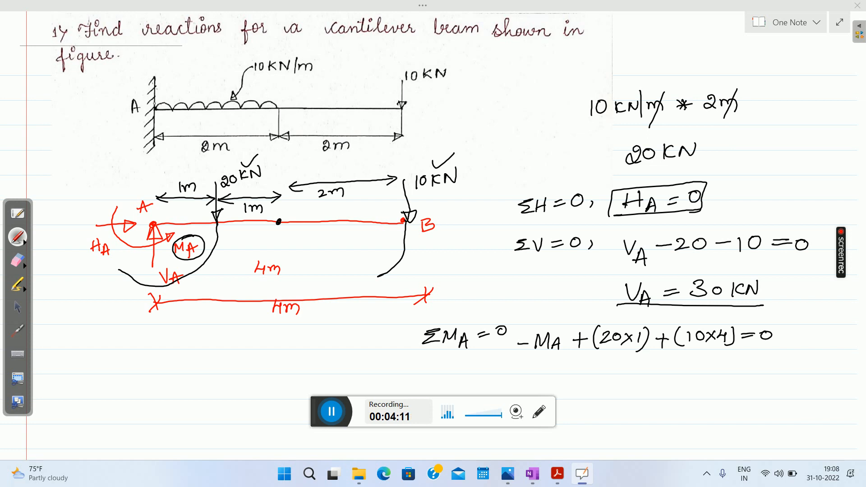
# Step: Simplify the moment equation to −MA + 20 + 40 = 0, write MA = 60 KN-m and underline it
pyautogui.moveTo(519, 368); pyautogui.dragTo(676, 366)
pyautogui.moveTo(675, 360)
pyautogui.mouseDown()
pyautogui.moveTo(674, 372)
pyautogui.moveTo(684, 361)
pyautogui.moveTo(715, 364)
pyautogui.mouseUp()
pyautogui.moveTo(724, 358); pyautogui.dragTo(723, 359)
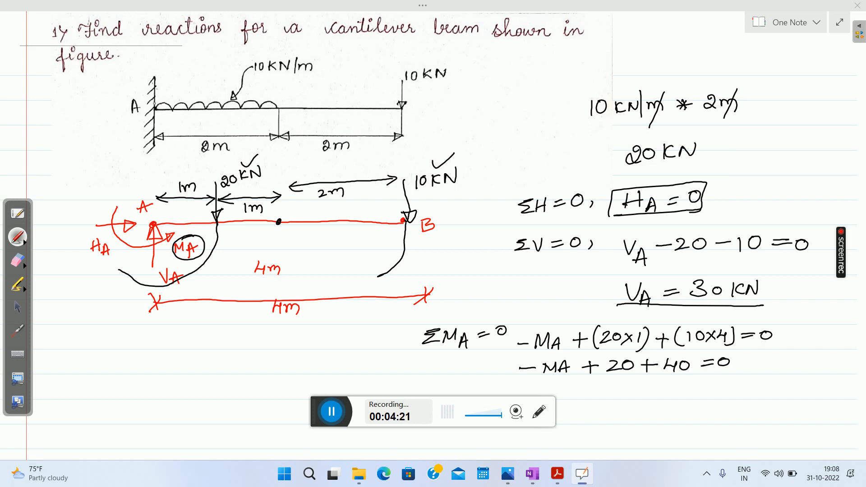
pyautogui.moveTo(605, 393)
pyautogui.mouseDown()
pyautogui.moveTo(625, 410)
pyautogui.moveTo(674, 391)
pyautogui.moveTo(684, 399)
pyautogui.moveTo(719, 390)
pyautogui.mouseUp()
pyautogui.moveTo(720, 394); pyautogui.dragTo(736, 400)
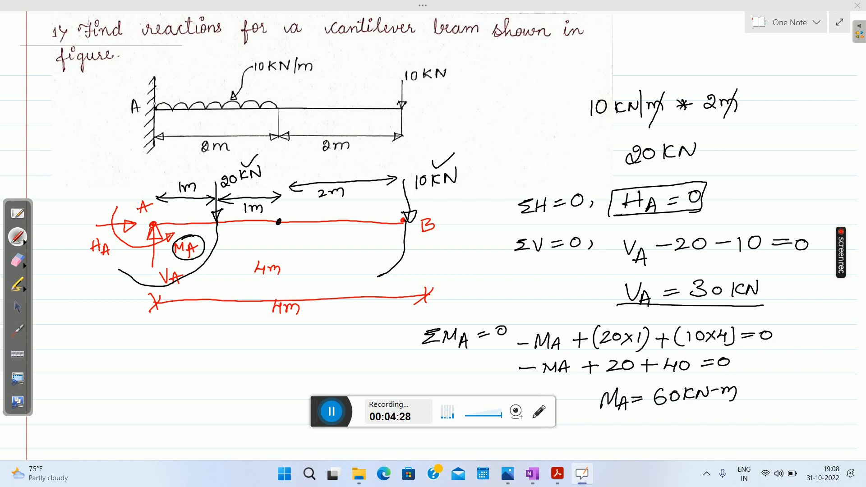
pyautogui.moveTo(602, 423); pyautogui.dragTo(738, 408)
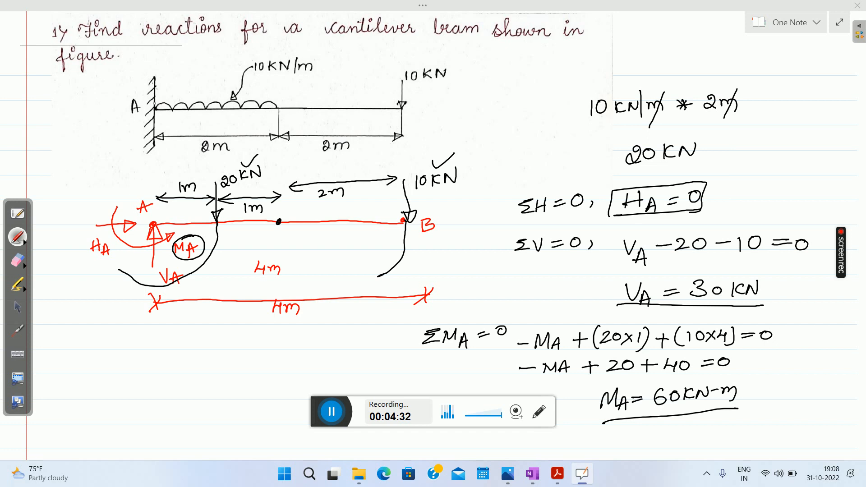
# Step: Write the results HA = 0, VA = 30KN and MA = 60KN-m below the beam diagram and draw a loop around them
pyautogui.moveTo(111, 346)
pyautogui.mouseDown()
pyautogui.moveTo(109, 364)
pyautogui.moveTo(121, 355)
pyautogui.moveTo(140, 361)
pyautogui.moveTo(172, 333)
pyautogui.mouseUp()
pyautogui.click(130, 353)
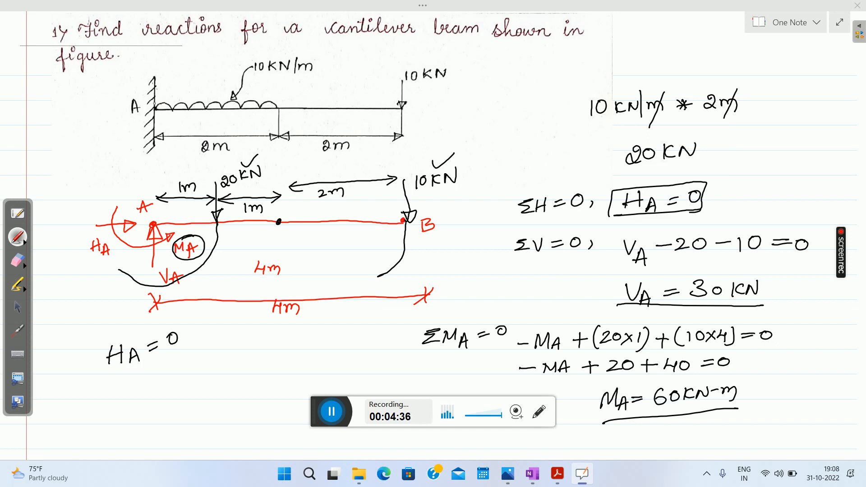
pyautogui.moveTo(109, 382)
pyautogui.mouseDown()
pyautogui.moveTo(122, 377)
pyautogui.moveTo(124, 400)
pyautogui.moveTo(134, 399)
pyautogui.mouseUp()
pyautogui.moveTo(123, 395)
pyautogui.mouseDown()
pyautogui.moveTo(152, 379)
pyautogui.moveTo(166, 384)
pyautogui.moveTo(177, 365)
pyautogui.moveTo(198, 371)
pyautogui.mouseUp()
pyautogui.moveTo(203, 358); pyautogui.dragTo(210, 367)
pyautogui.moveTo(211, 366); pyautogui.dragTo(217, 349)
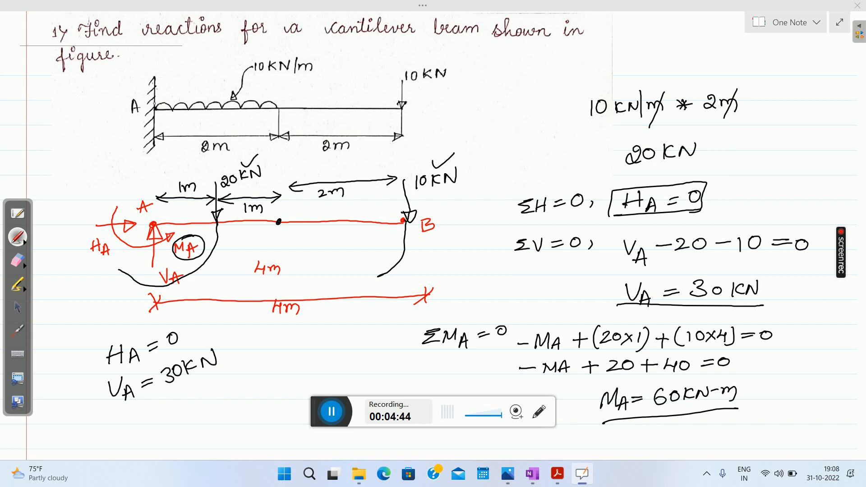
pyautogui.moveTo(117, 428)
pyautogui.mouseDown()
pyautogui.moveTo(128, 416)
pyautogui.moveTo(148, 423)
pyautogui.moveTo(159, 406)
pyautogui.mouseUp()
pyautogui.moveTo(153, 413)
pyautogui.mouseDown()
pyautogui.moveTo(192, 390)
pyautogui.moveTo(203, 397)
pyautogui.moveTo(233, 373)
pyautogui.mouseUp()
pyautogui.moveTo(233, 378); pyautogui.dragTo(253, 365)
pyautogui.moveTo(256, 333)
pyautogui.mouseDown()
pyautogui.moveTo(172, 318)
pyautogui.moveTo(92, 390)
pyautogui.moveTo(135, 439)
pyautogui.moveTo(275, 375)
pyautogui.moveTo(243, 327)
pyautogui.mouseUp()
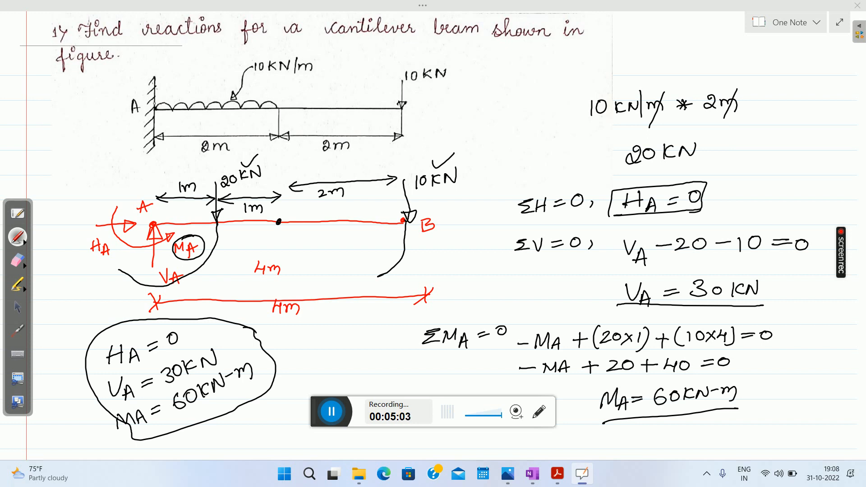
# Step: Switch to SAP2000 and start a new model from the Beam template with default KN, m, C units
pyautogui.click(17, 307)
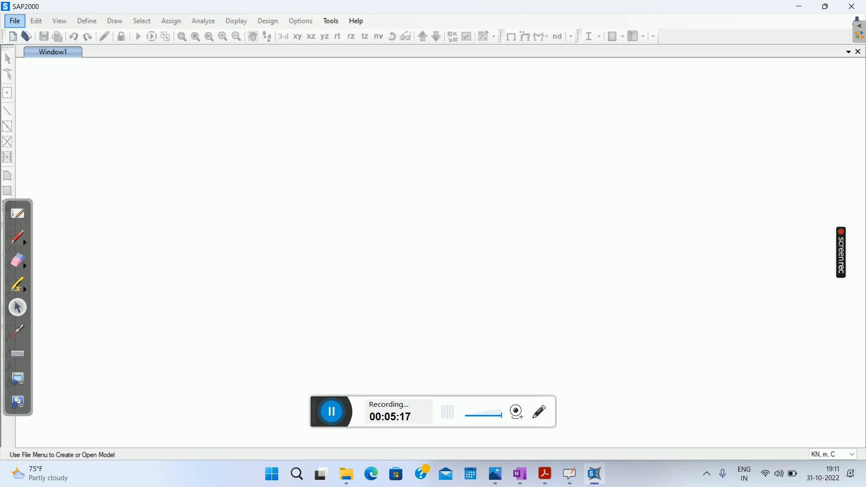
pyautogui.click(15, 21)
pyautogui.click(45, 35)
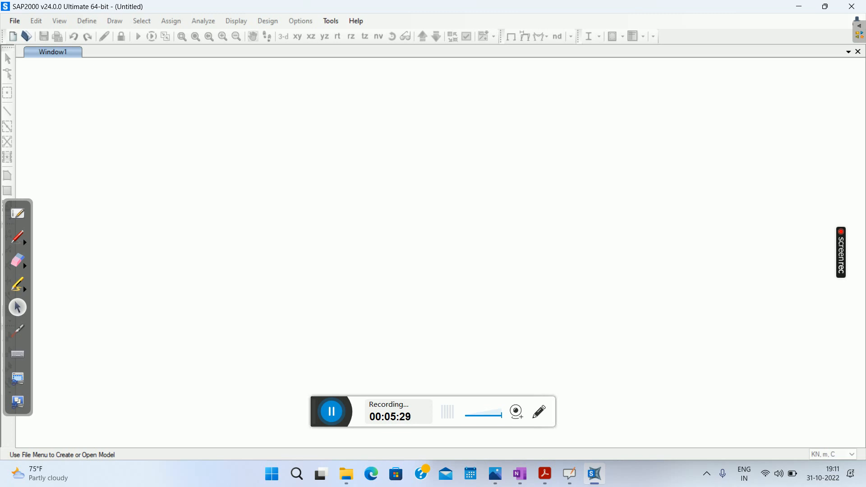
pyautogui.hotkey('ctrl', 'n')
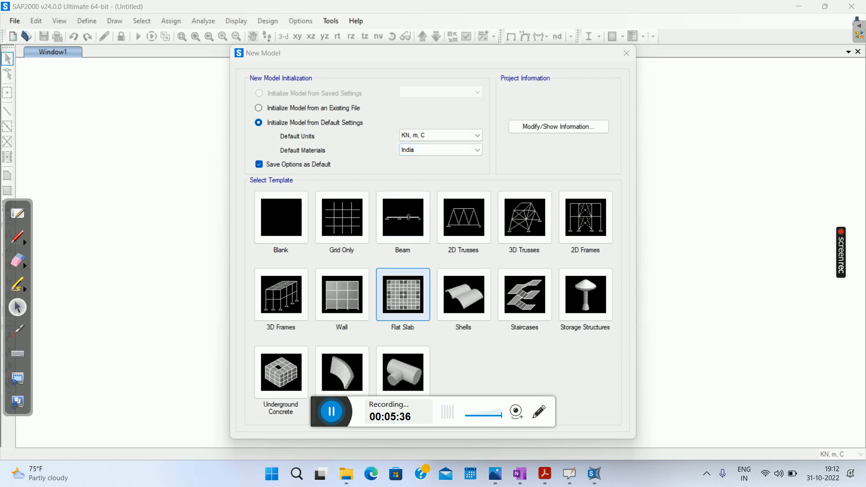
pyautogui.click(402, 217)
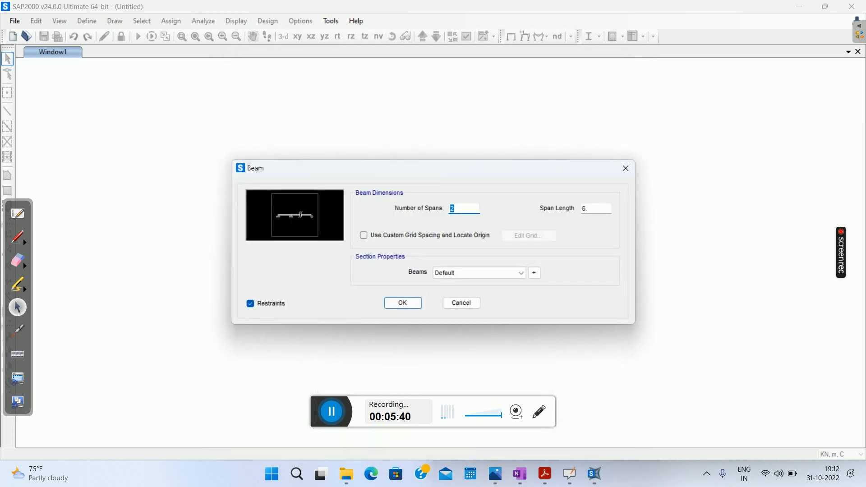
# Step: Create the beam with 1 span of 4 m length and no restraints, checking the Cantilever Beam.jpg figure
pyautogui.write('1')
pyautogui.press('Tab')
pyautogui.write('4')
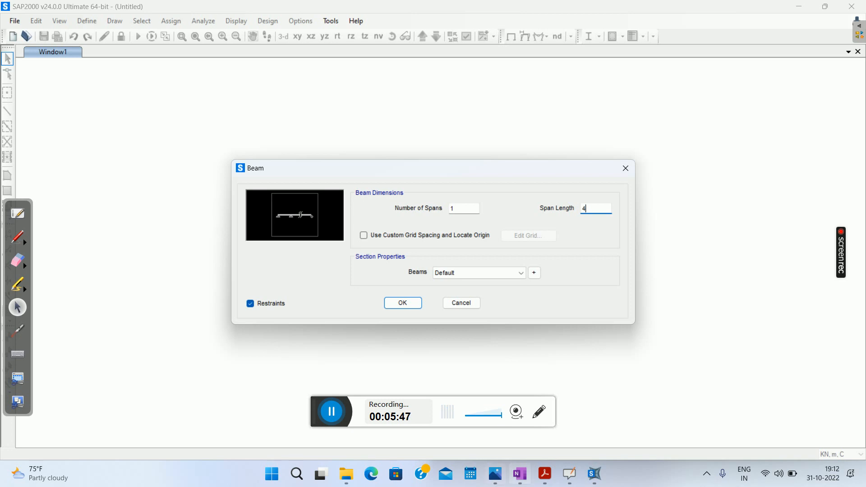
pyautogui.click(495, 474)
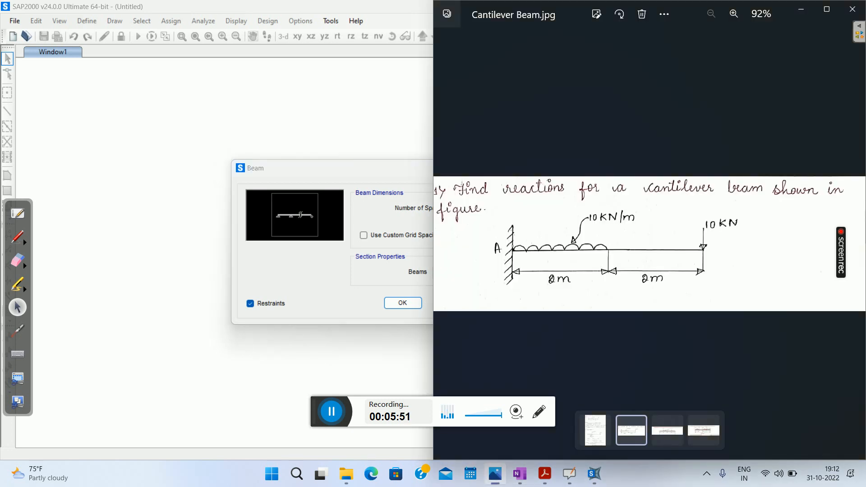
pyautogui.hotkey('alt', 'Tab')
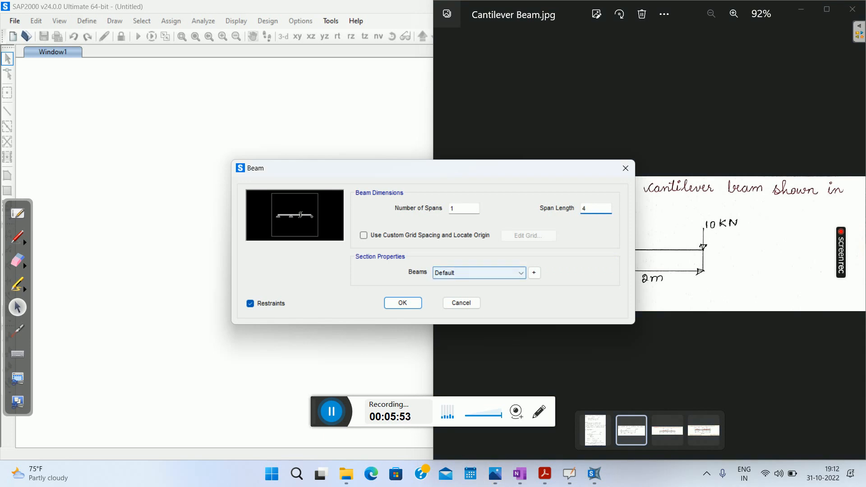
pyautogui.click(250, 304)
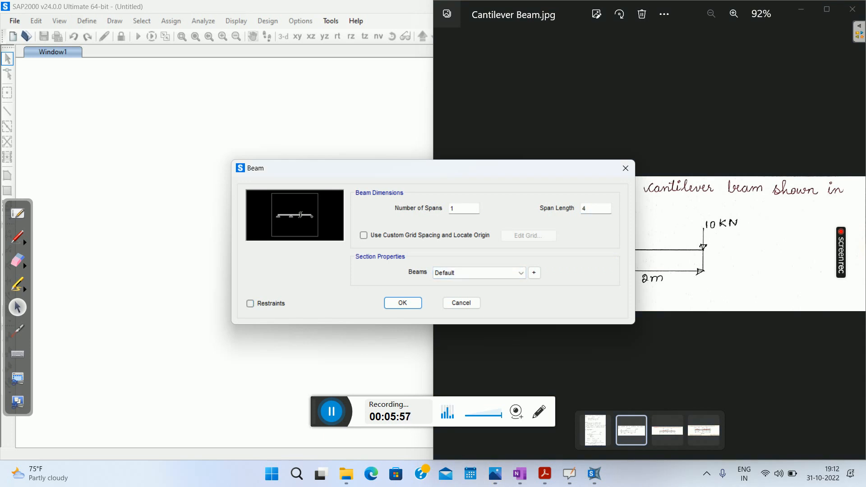
pyautogui.press('Return')
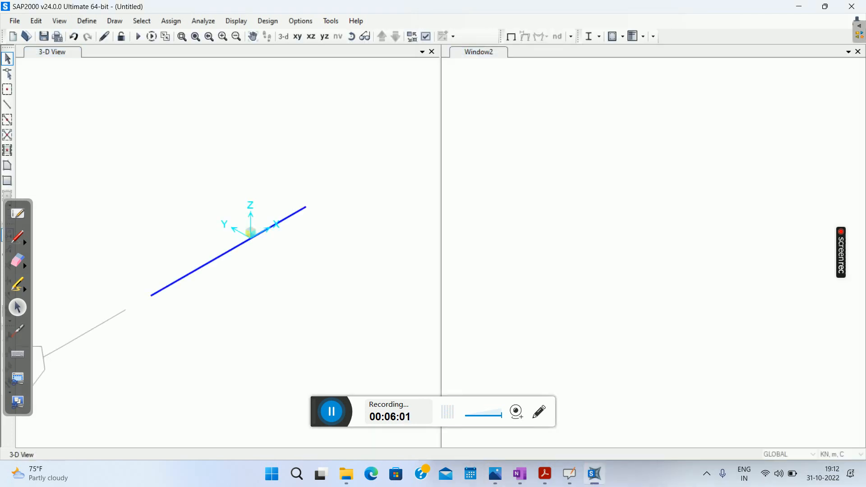
# Step: Close the 3-D view to keep only the X-Z plane view and hide the grid
pyautogui.click(432, 51)
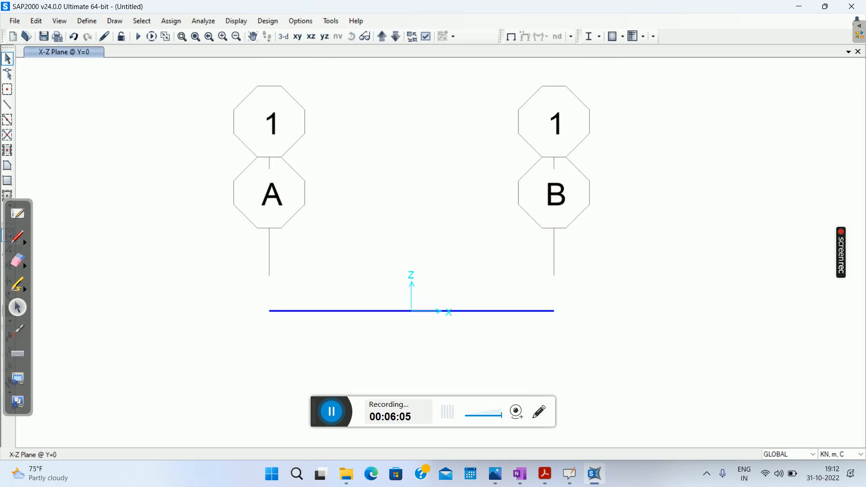
pyautogui.click(59, 21)
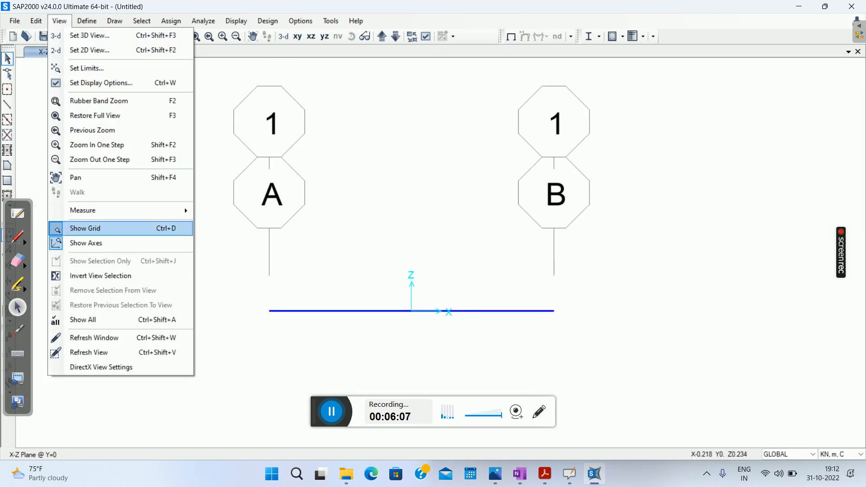
pyautogui.click(86, 228)
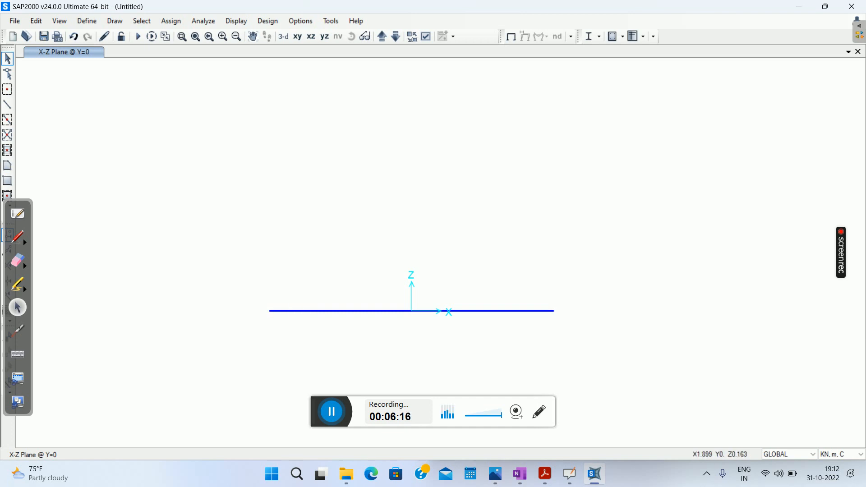
# Step: Assign a fixed restraint to the joint at the beam's left end, restraining all translations and rotations
pyautogui.click(270, 311)
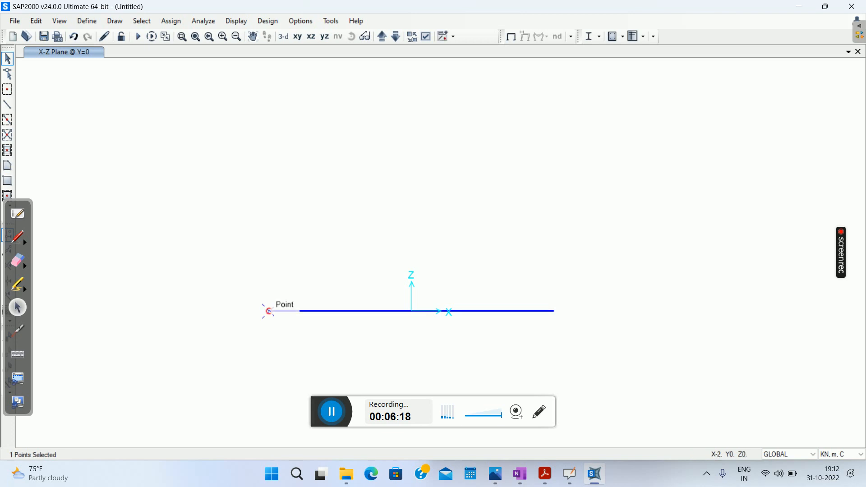
pyautogui.click(171, 21)
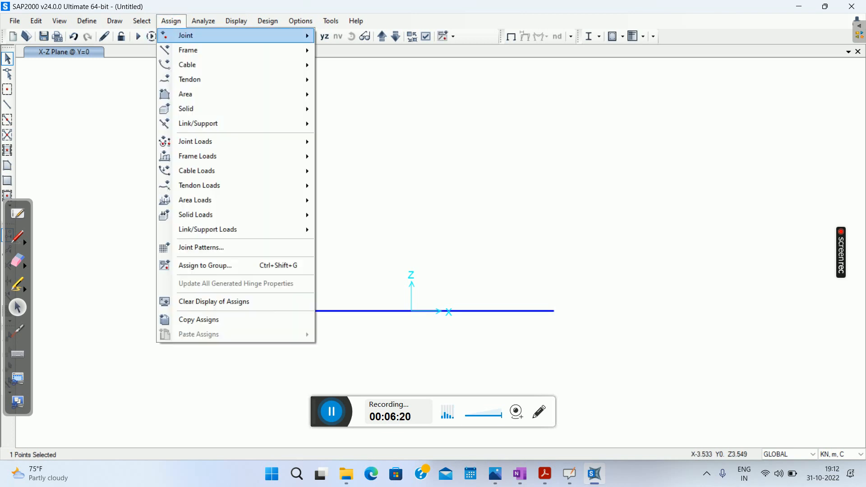
pyautogui.moveTo(185, 35)
pyautogui.click(354, 37)
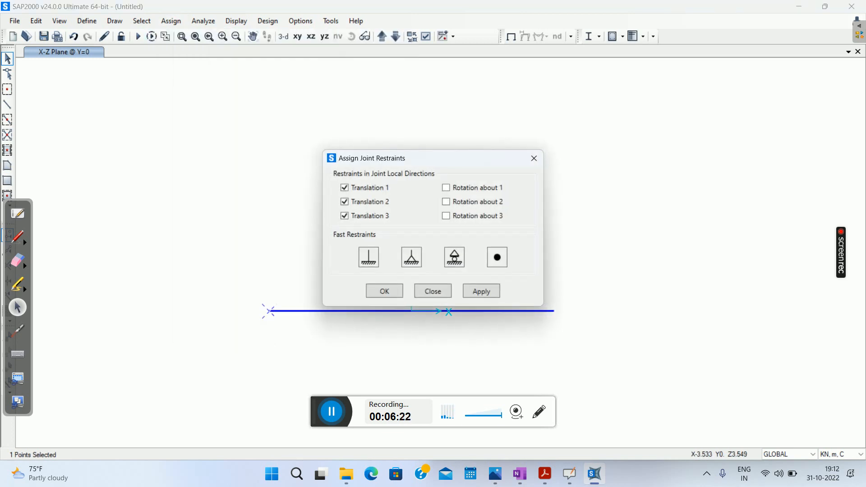
pyautogui.click(369, 257)
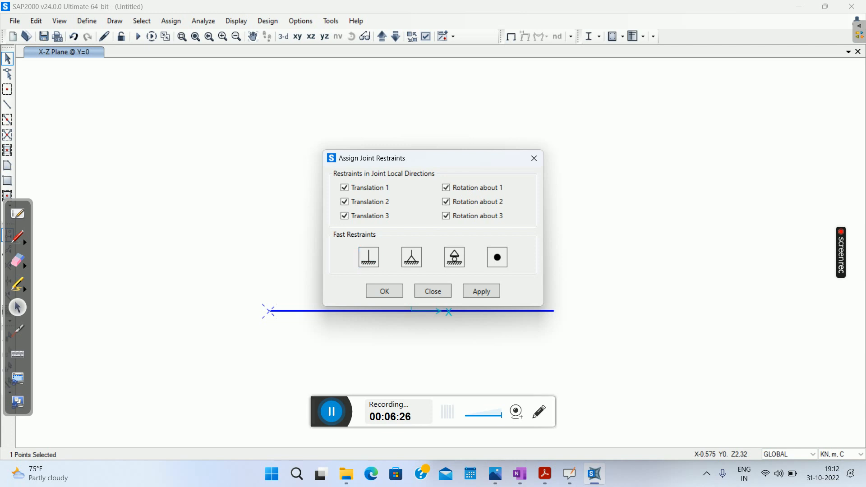
pyautogui.click(482, 291)
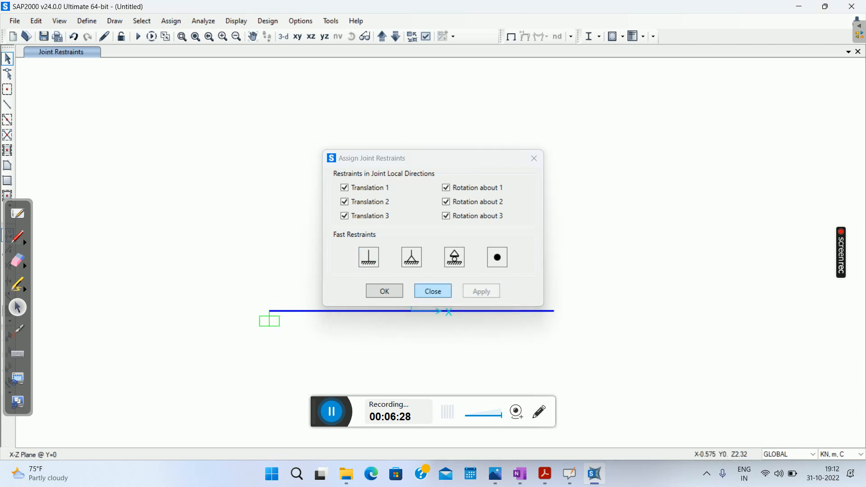
pyautogui.click(433, 291)
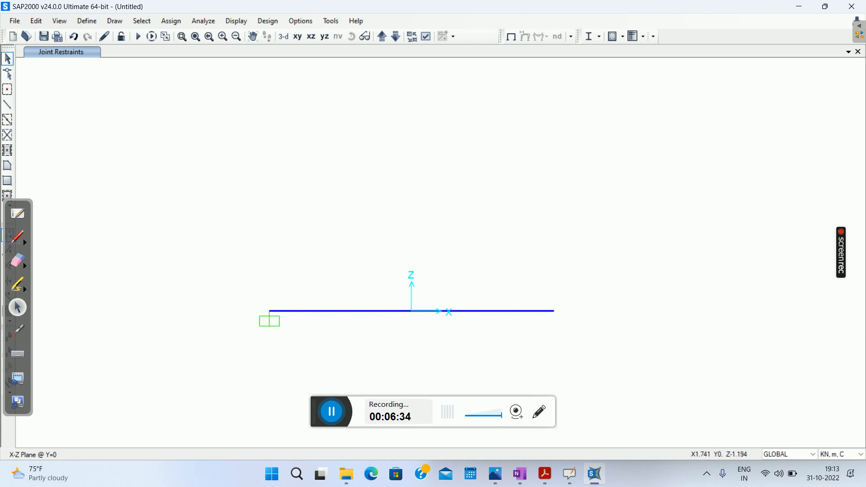
# Step: Check the loads in the problem figure and add a joint force of -10 kN in Global Z, DEAD pattern, at the beam's free right end
pyautogui.click(496, 474)
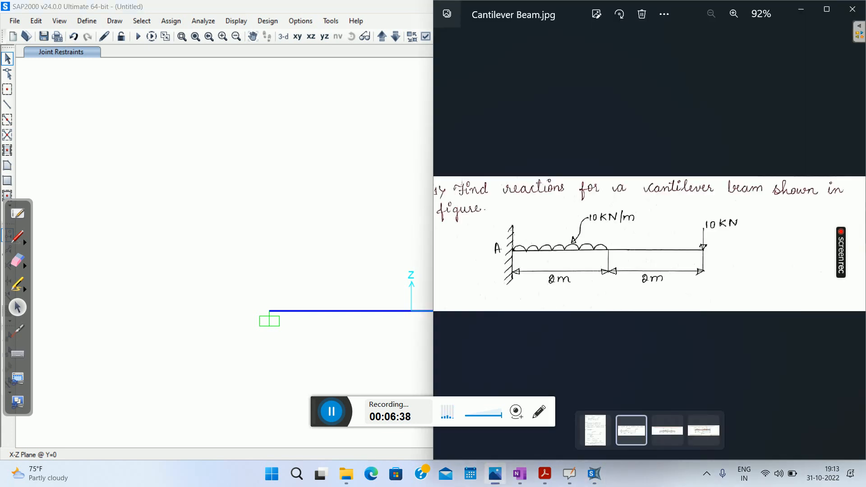
pyautogui.click(326, 254)
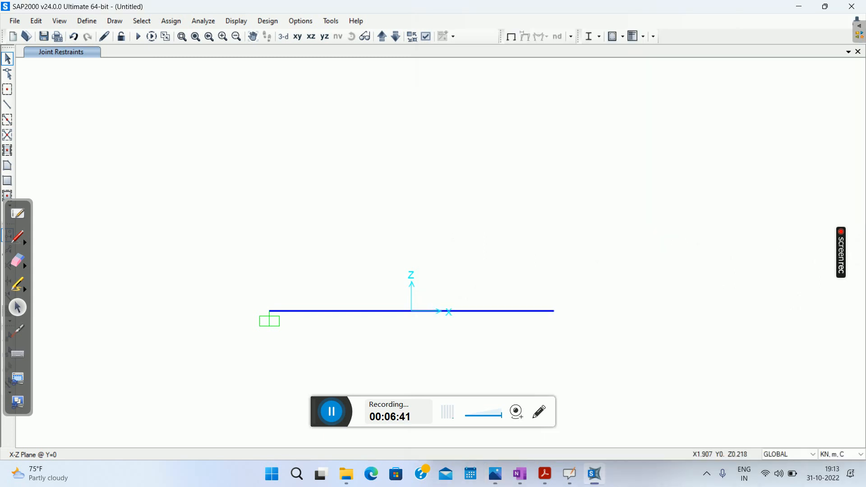
pyautogui.click(553, 311)
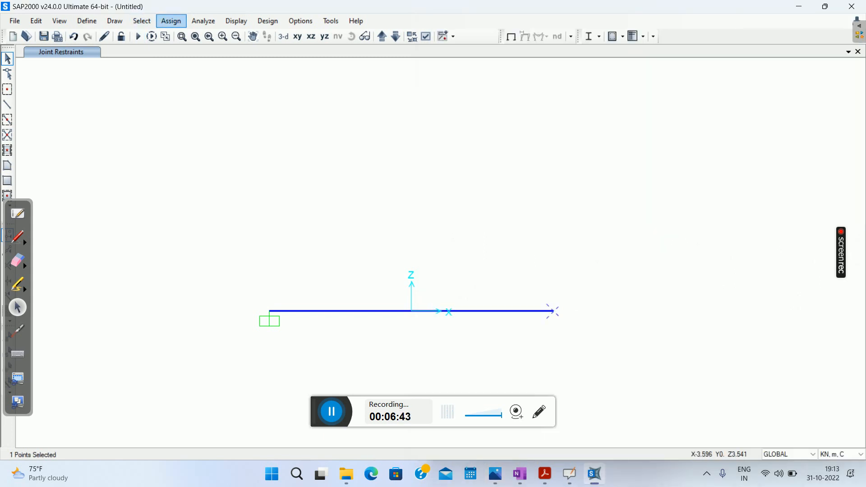
pyautogui.click(170, 21)
pyautogui.moveTo(195, 141)
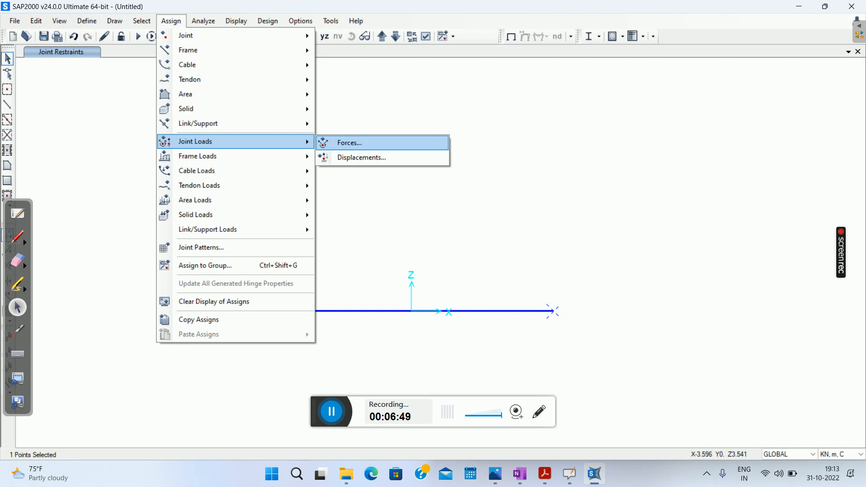
pyautogui.click(356, 143)
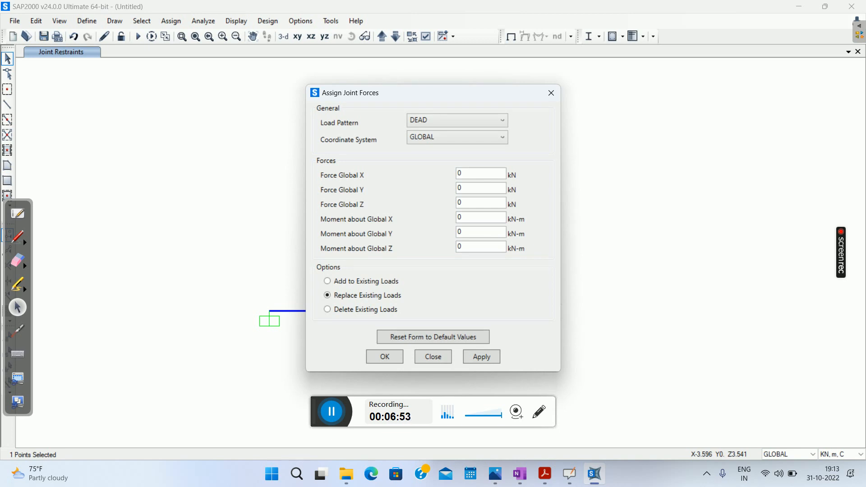
pyautogui.moveTo(423, 93); pyautogui.dragTo(307, 86)
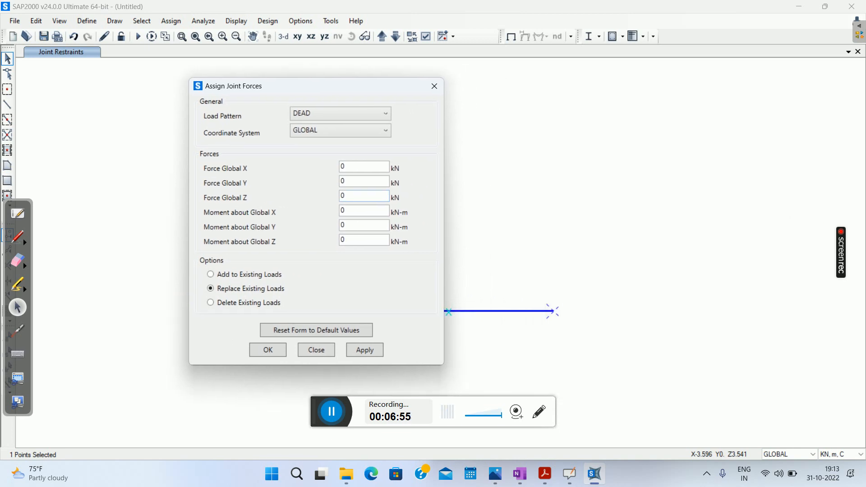
pyautogui.doubleClick(347, 196)
pyautogui.click(369, 130)
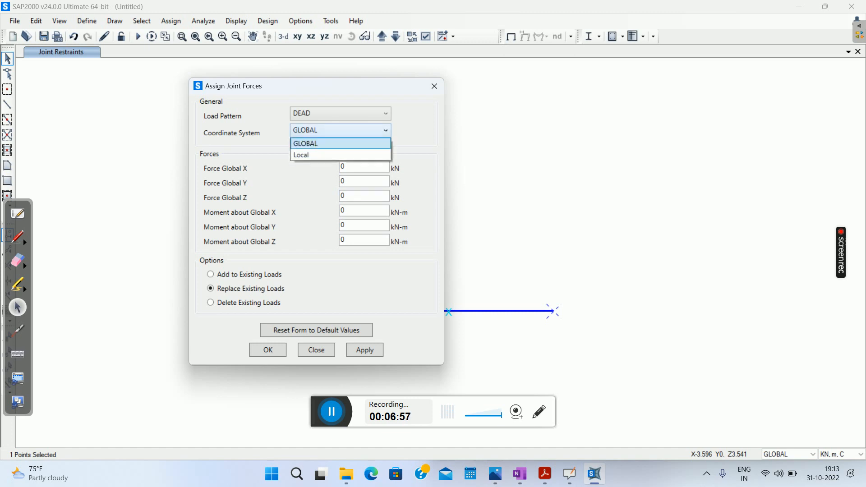
pyautogui.click(369, 131)
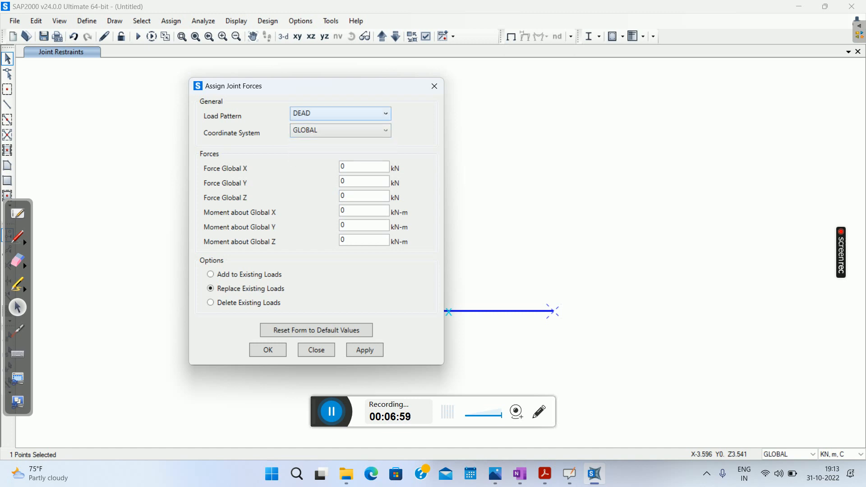
pyautogui.click(210, 274)
pyautogui.doubleClick(347, 196)
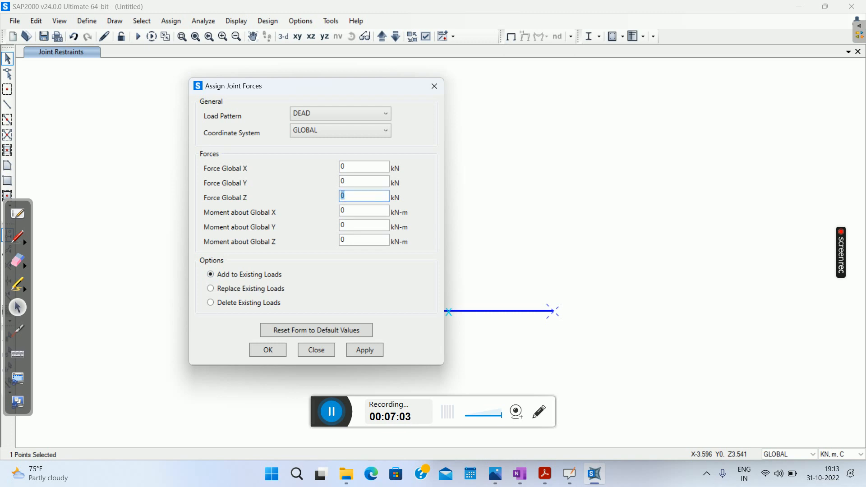
pyautogui.write('-10')
pyautogui.click(364, 350)
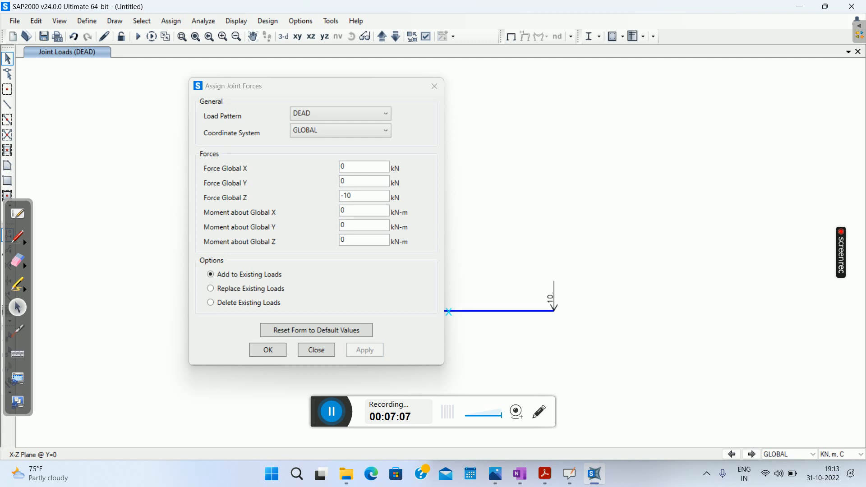
pyautogui.click(316, 350)
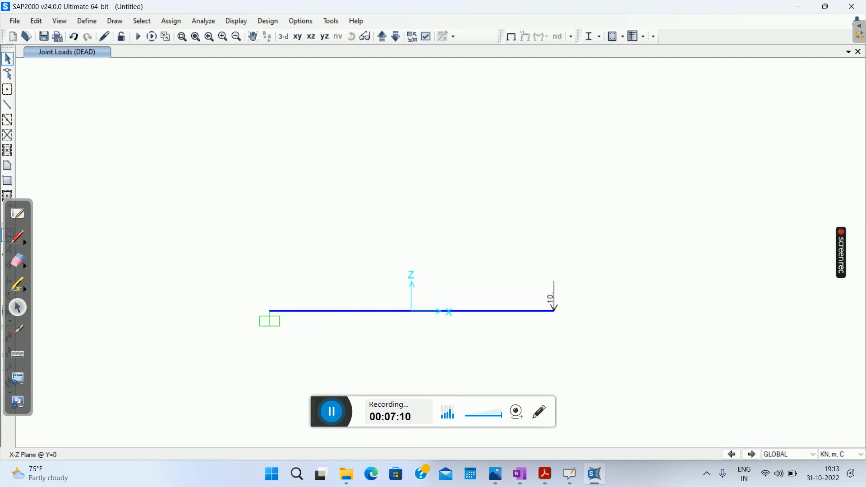
# Step: Begin a distributed load on the beam in the DEAD pattern, Gravity direction, adding to existing loads and using absolute distances from End-I
pyautogui.click(487, 311)
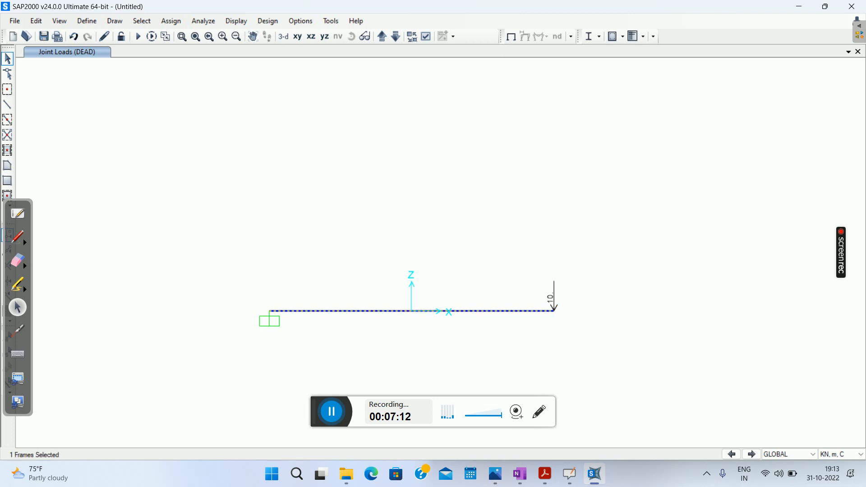
pyautogui.click(171, 21)
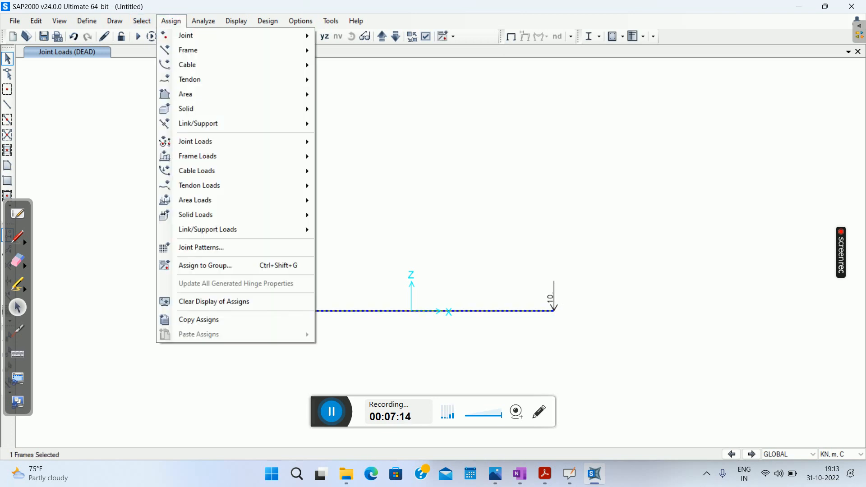
pyautogui.moveTo(198, 156)
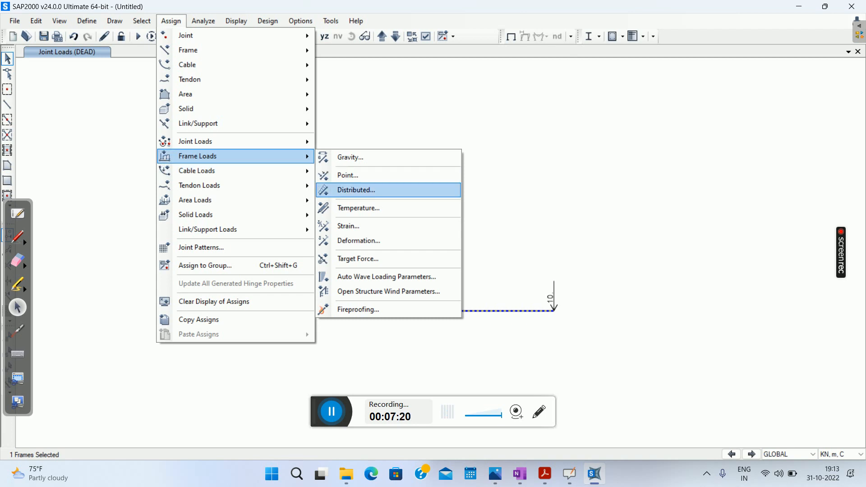
pyautogui.click(356, 190)
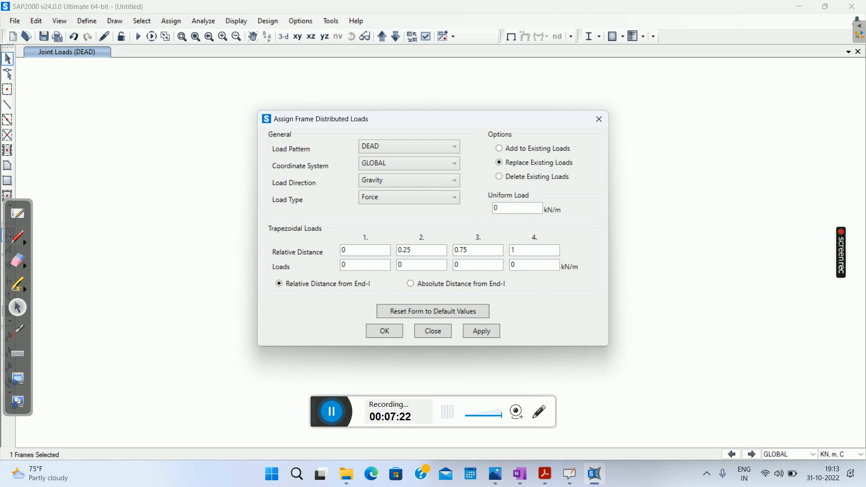
pyautogui.click(499, 148)
pyautogui.click(494, 474)
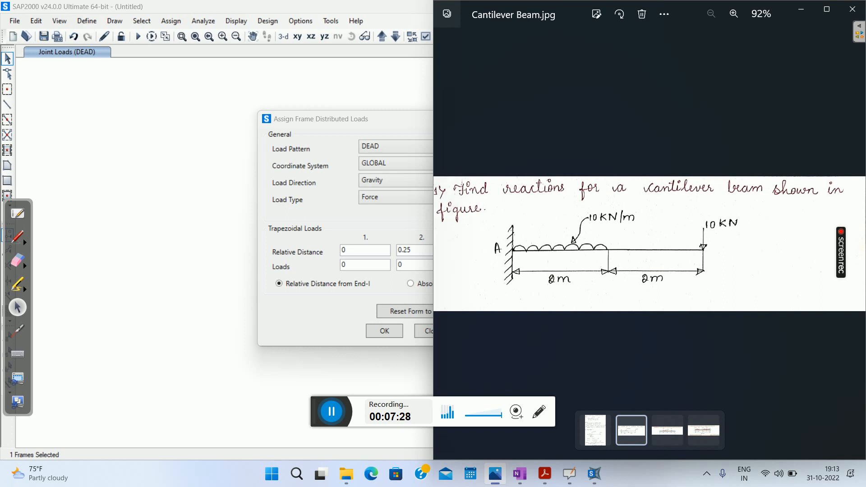
pyautogui.click(347, 230)
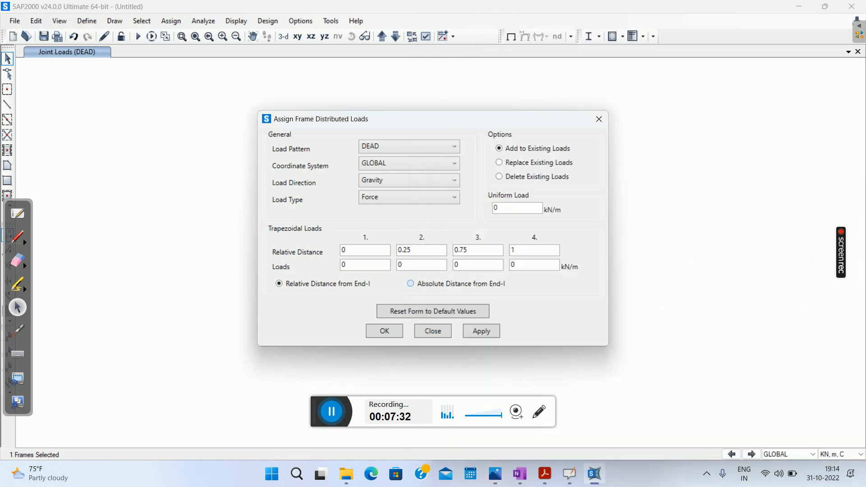
pyautogui.click(410, 283)
# Step: Check the load extent in the Cantilever Beam.jpg figure and set the first two absolute distances to 0 and 2 m
pyautogui.click(494, 474)
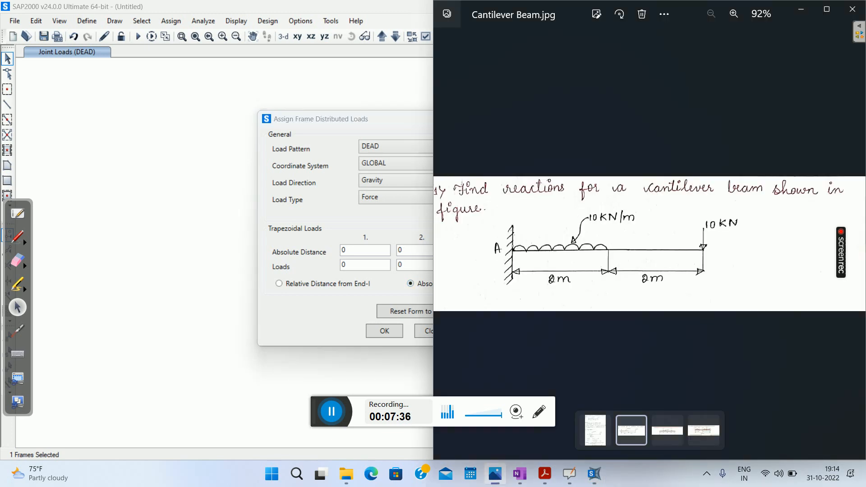
pyautogui.doubleClick(345, 249)
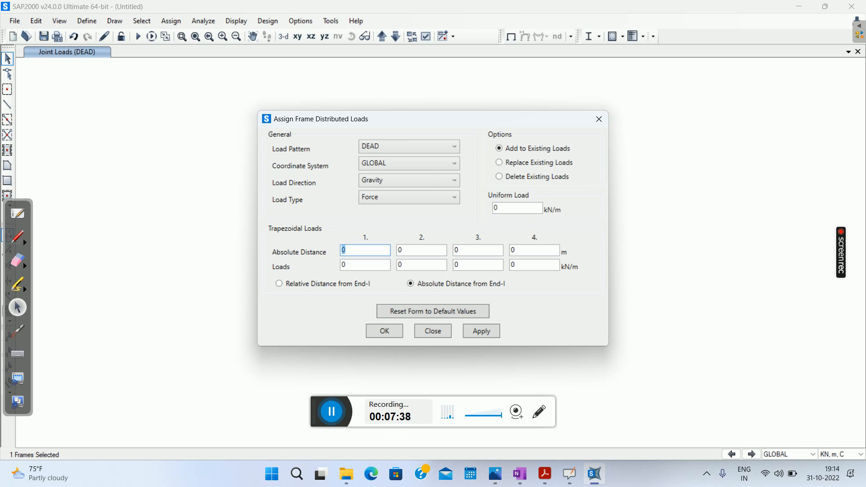
pyautogui.click(345, 249)
pyautogui.click(494, 473)
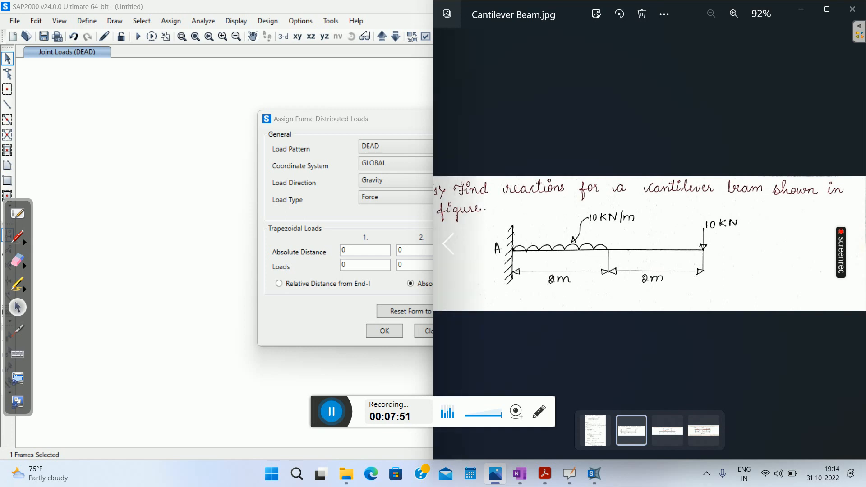
pyautogui.click(400, 249)
pyautogui.doubleClick(402, 249)
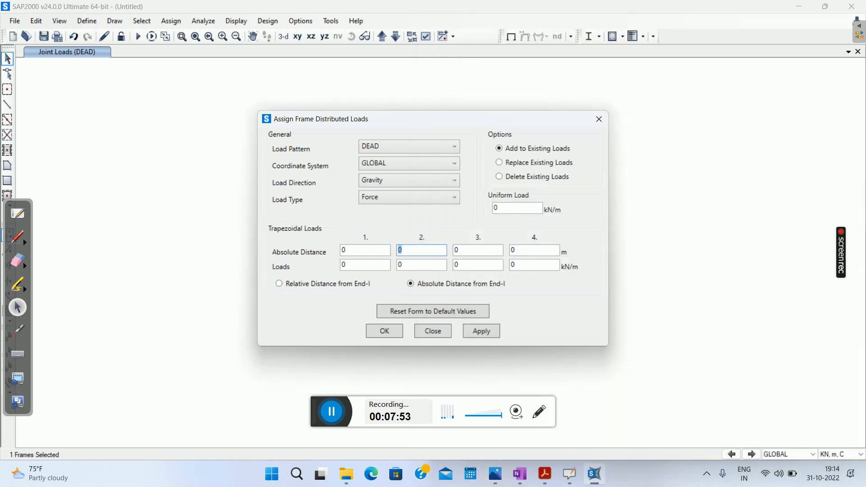
pyautogui.write('2')
pyautogui.click(495, 474)
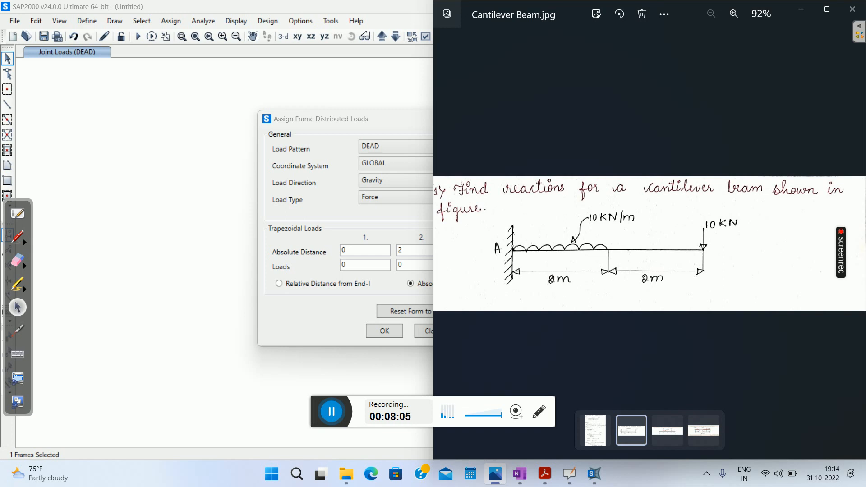
pyautogui.click(415, 251)
# Step: Set the load to 10 kN/m at both the first and second distances and assign it to the beam
pyautogui.doubleClick(344, 264)
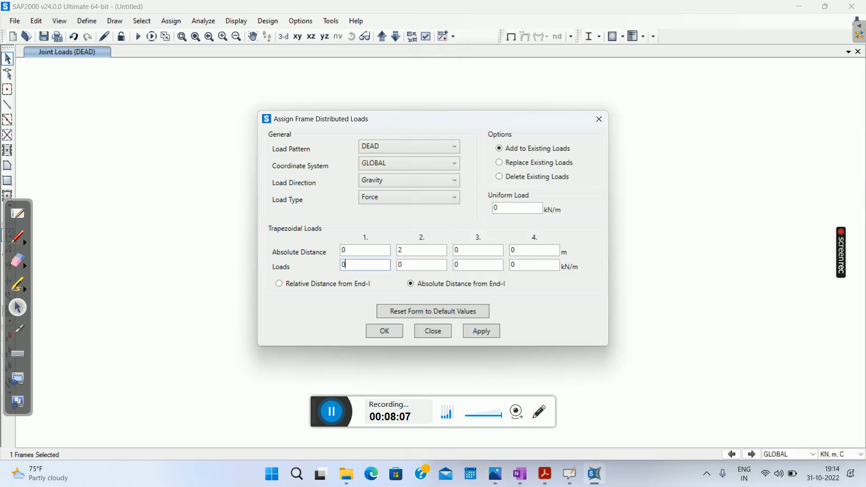
pyautogui.write('10')
pyautogui.press('Tab')
pyautogui.write('10')
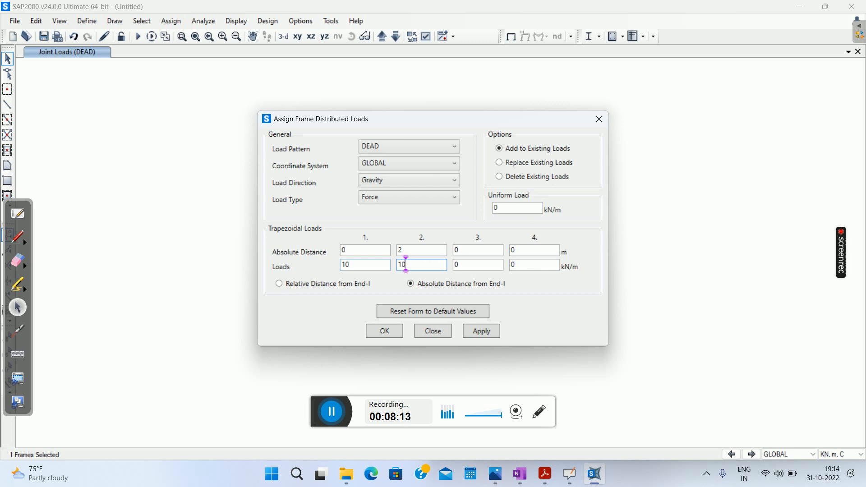
pyautogui.press('Return')
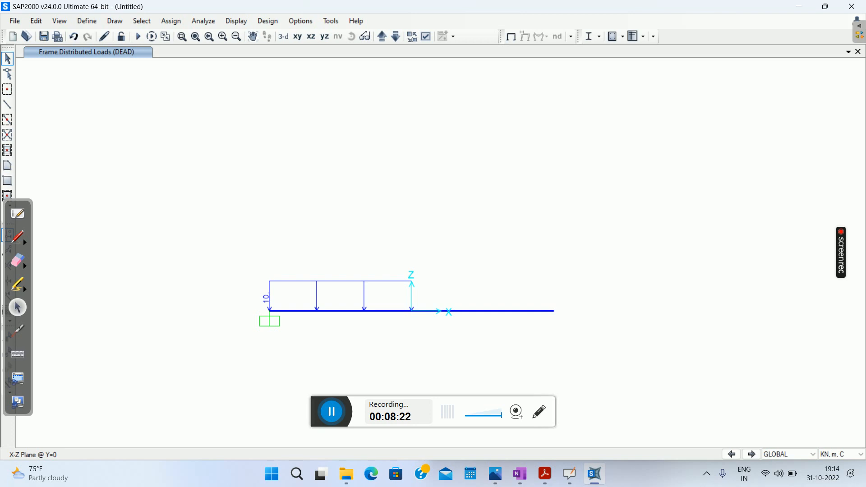
# Step: Set the beam's Weight property modifier to 0 so that its self-weight is ignored
pyautogui.click(412, 311)
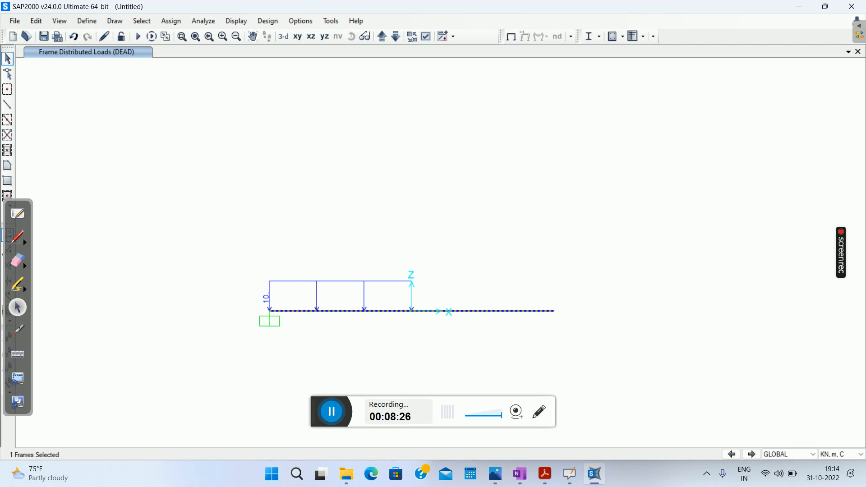
pyautogui.click(170, 21)
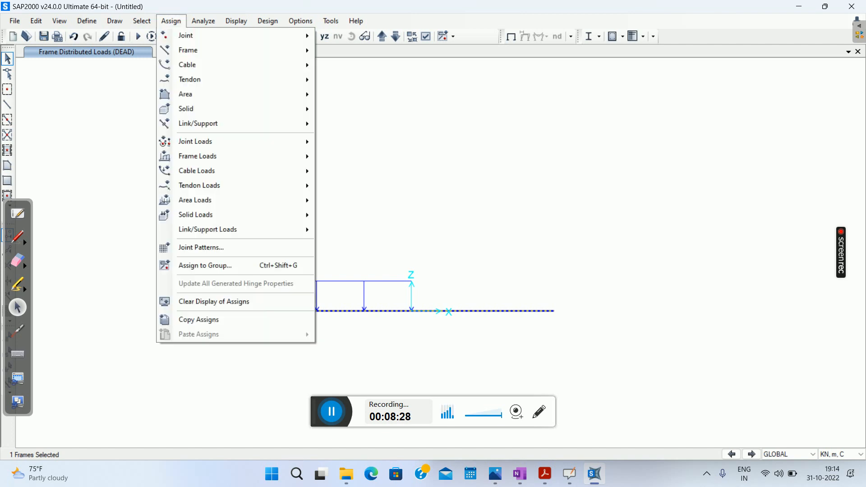
pyautogui.moveTo(194, 51)
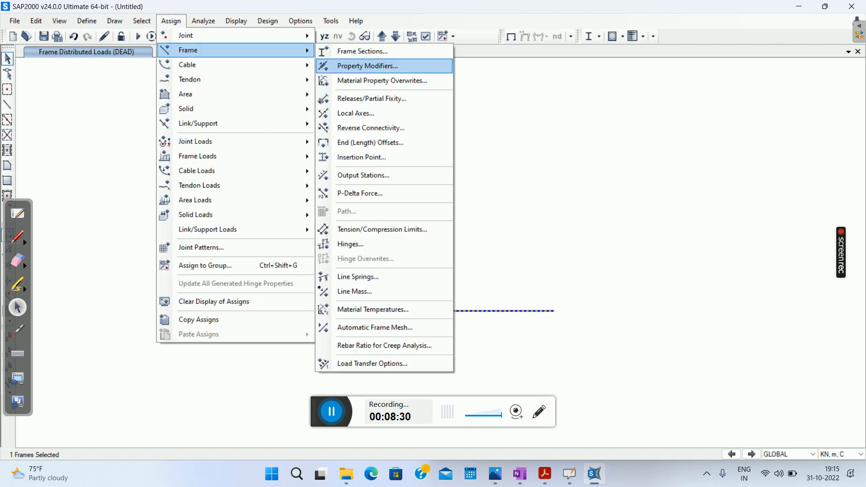
pyautogui.click(367, 66)
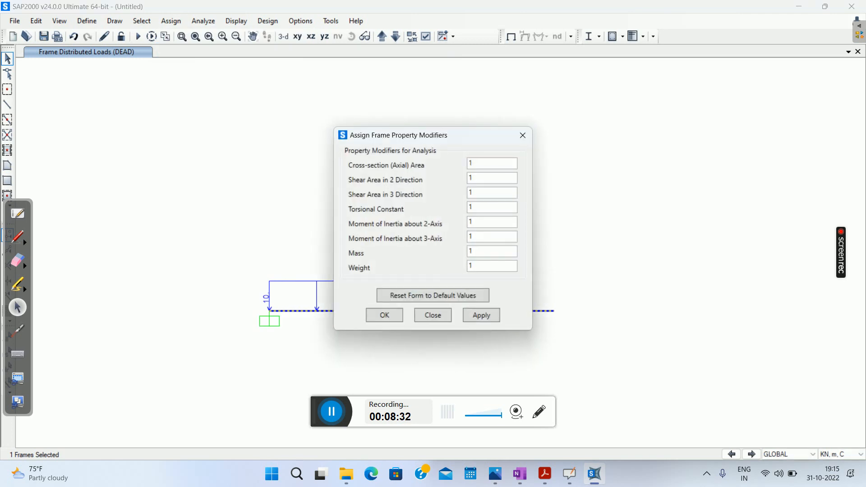
pyautogui.doubleClick(470, 266)
pyautogui.write('0')
pyautogui.click(481, 315)
pyautogui.click(432, 314)
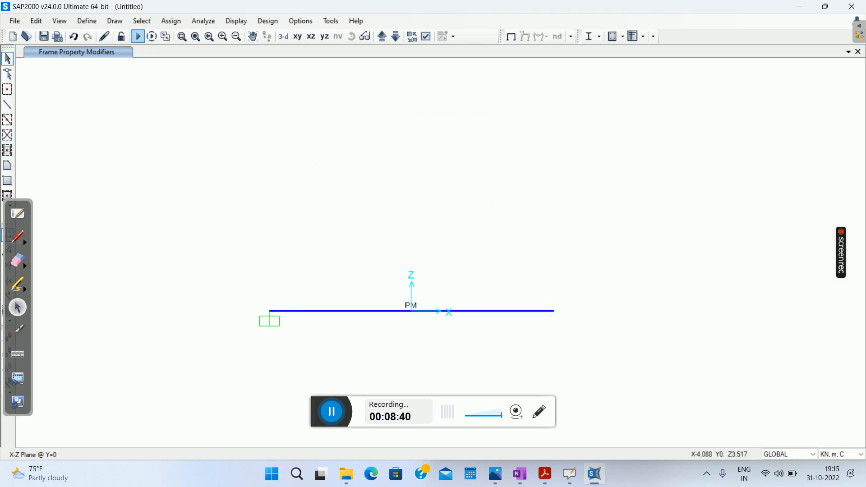
# Step: Set the MODAL load case to Do Not Run and run the analysis for the DEAD case only
pyautogui.click(138, 37)
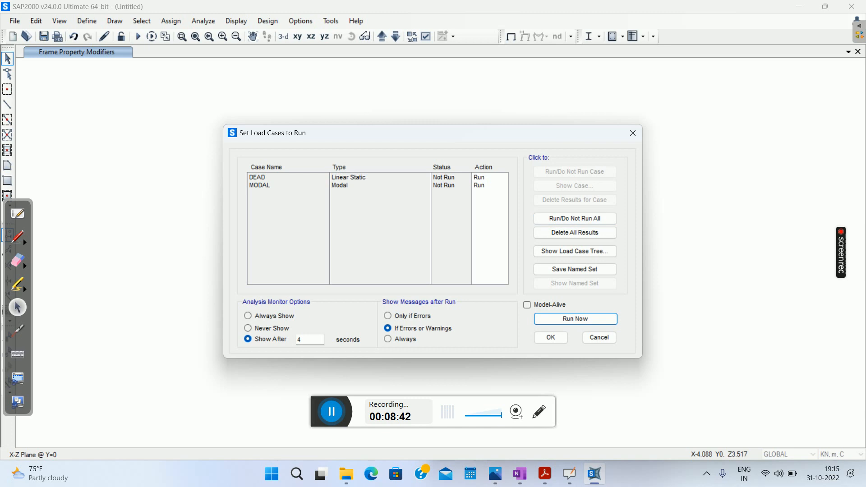
pyautogui.click(259, 185)
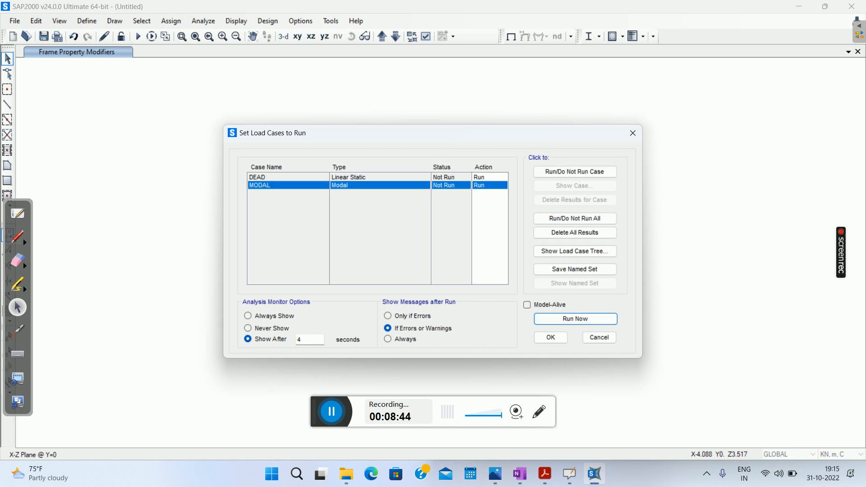
pyautogui.click(575, 171)
pyautogui.click(289, 177)
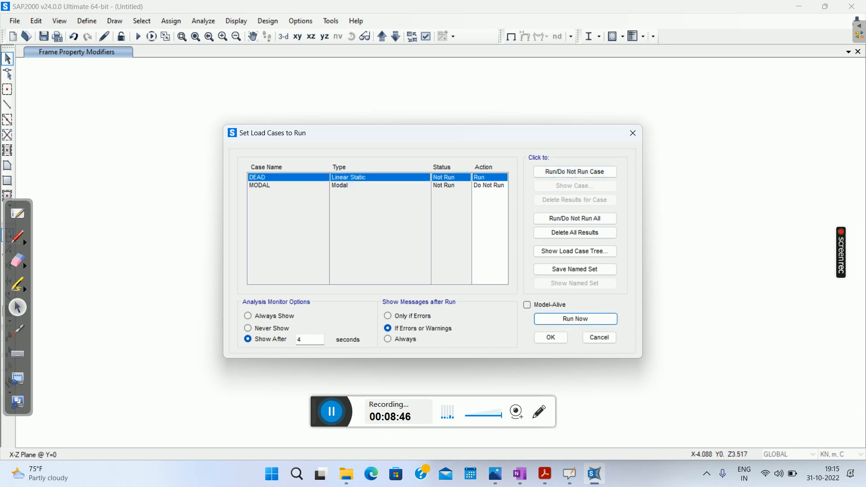
pyautogui.click(575, 318)
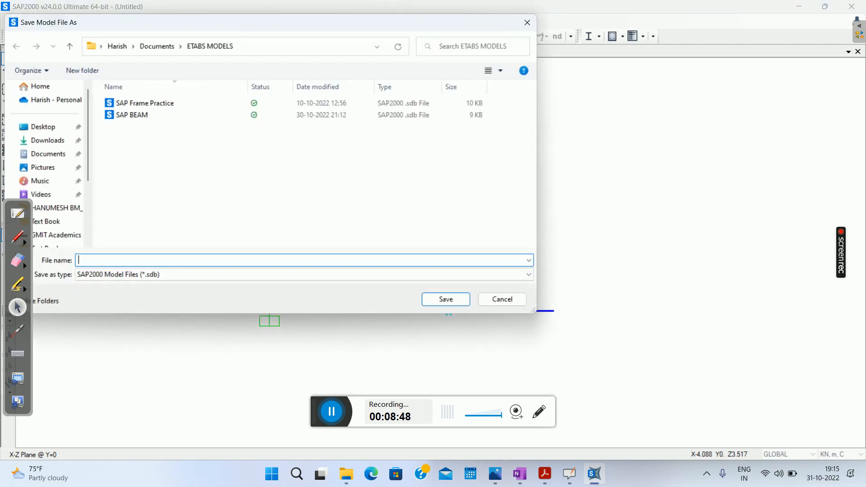
# Step: Save the model as SAP BEAM in the ETABS MODELS folder, replacing the existing file
pyautogui.click(132, 114)
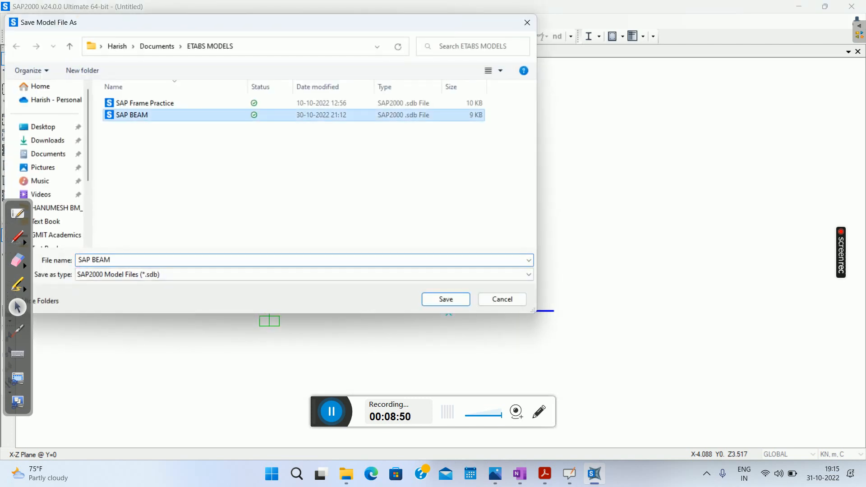
pyautogui.press('Return')
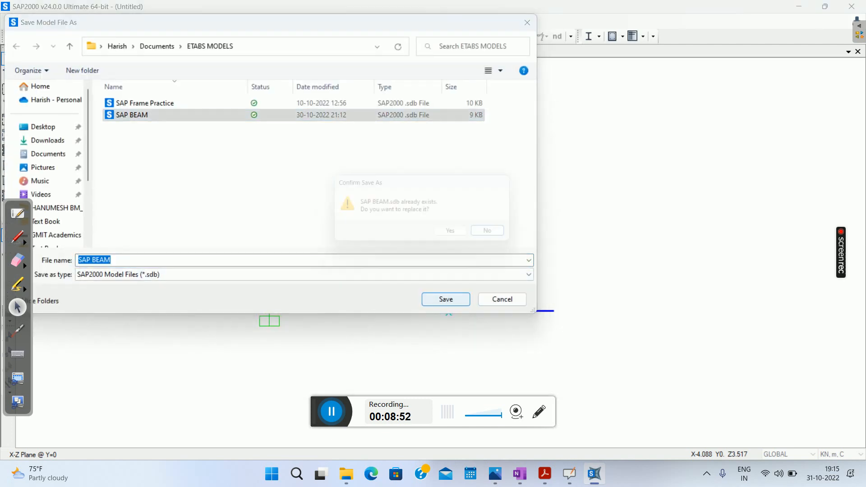
pyautogui.press('Return')
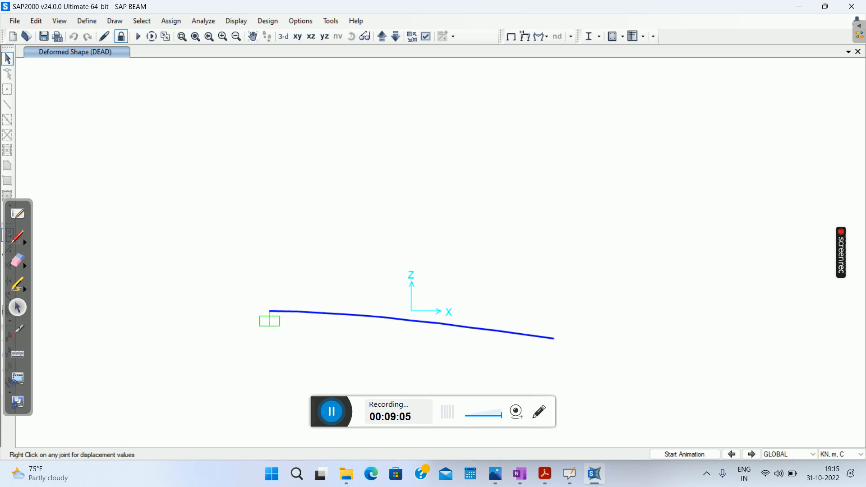
# Step: Display the joint reactions for the DEAD case as arrows on the beam
pyautogui.click(236, 21)
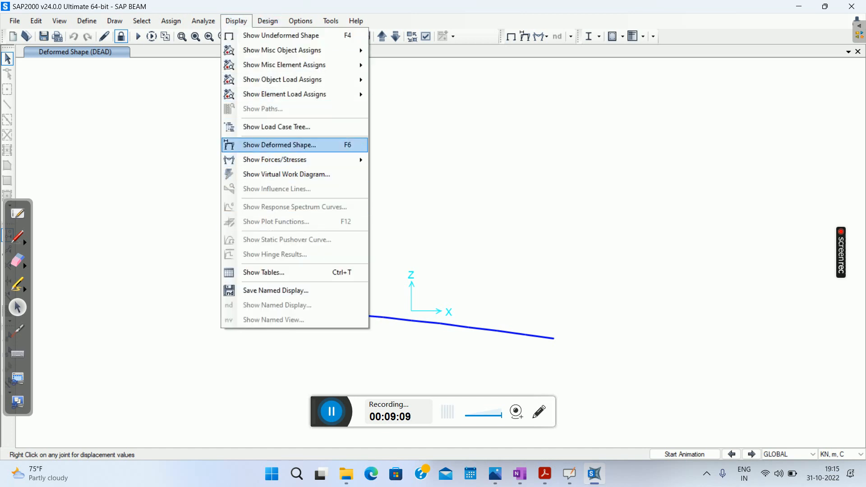
pyautogui.moveTo(275, 159)
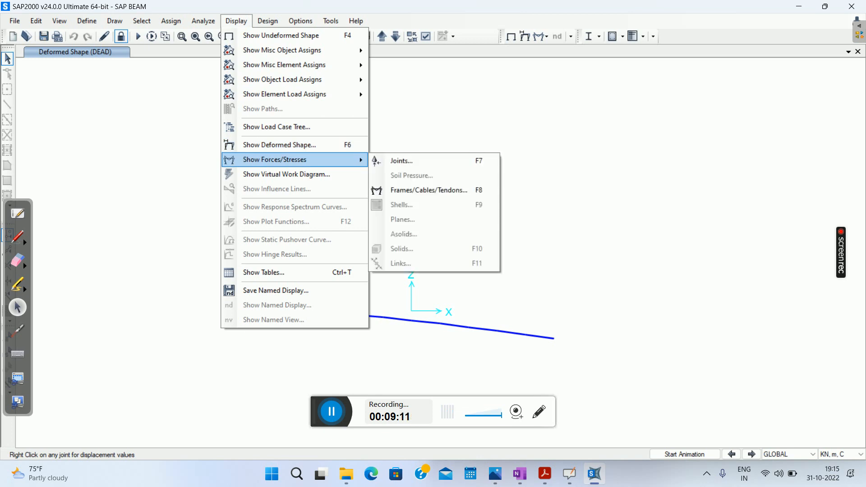
pyautogui.click(401, 160)
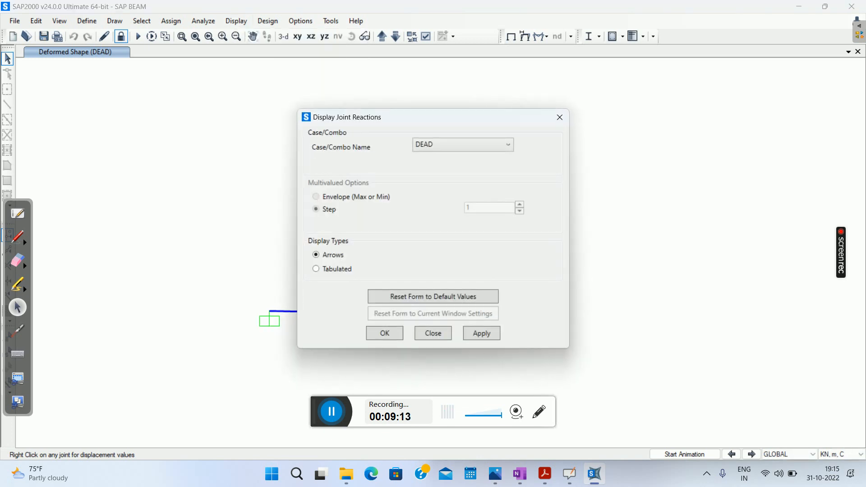
pyautogui.click(481, 333)
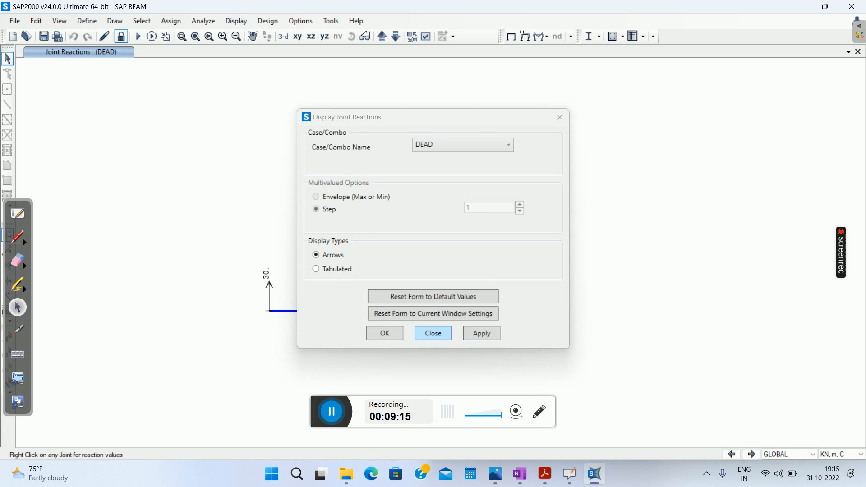
pyautogui.moveTo(406, 117); pyautogui.dragTo(617, 61)
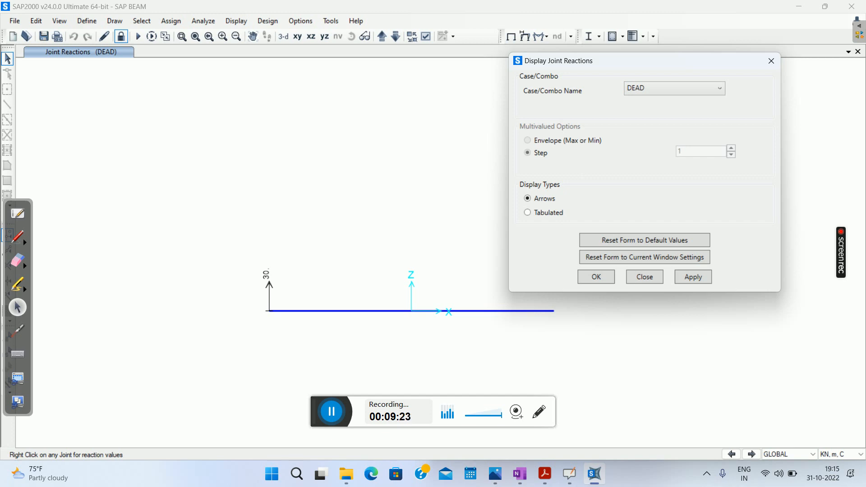
pyautogui.click(644, 276)
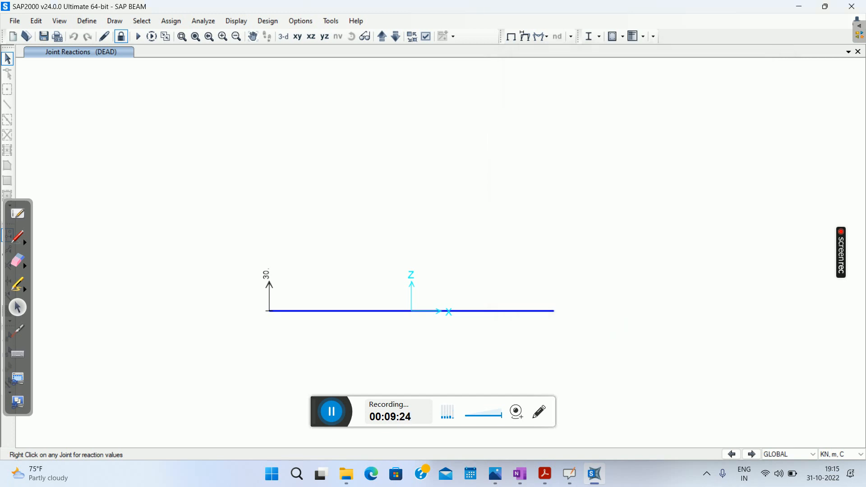
# Step: Switch to the 3-D view and rotate the beam to examine the force and moment reactions at its fixed end
pyautogui.click(283, 36)
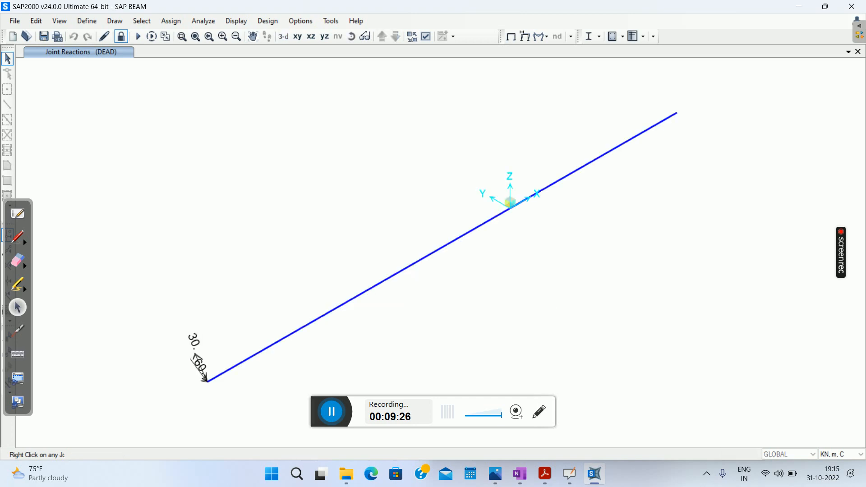
pyautogui.scroll(4, 193, 396)
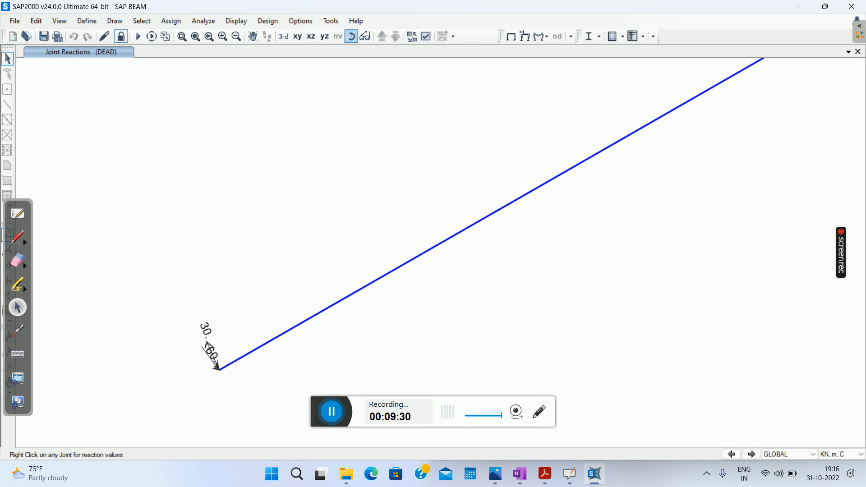
pyautogui.moveTo(361, 294); pyautogui.dragTo(397, 265)
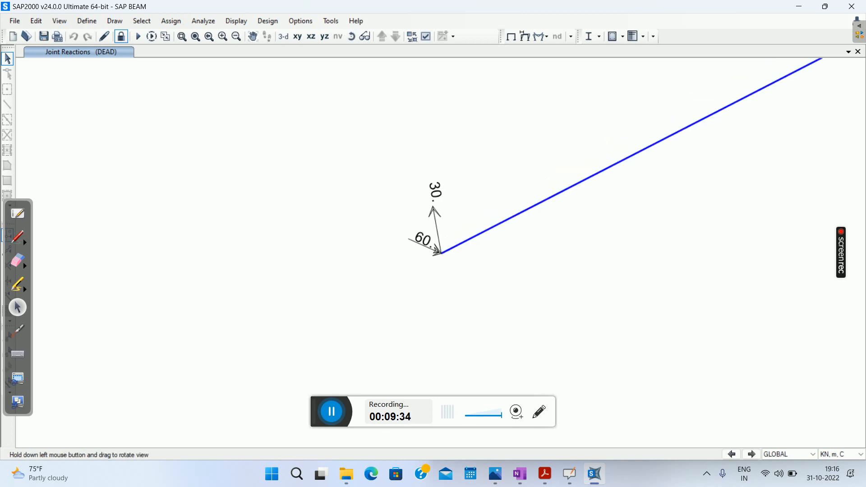
# Step: Show the Joint Reactions table from the joint output of the analysis results and maximize its window
pyautogui.scroll(-2, 196, 401)
pyautogui.moveTo(392, 284); pyautogui.dragTo(167, 415, button='middle')
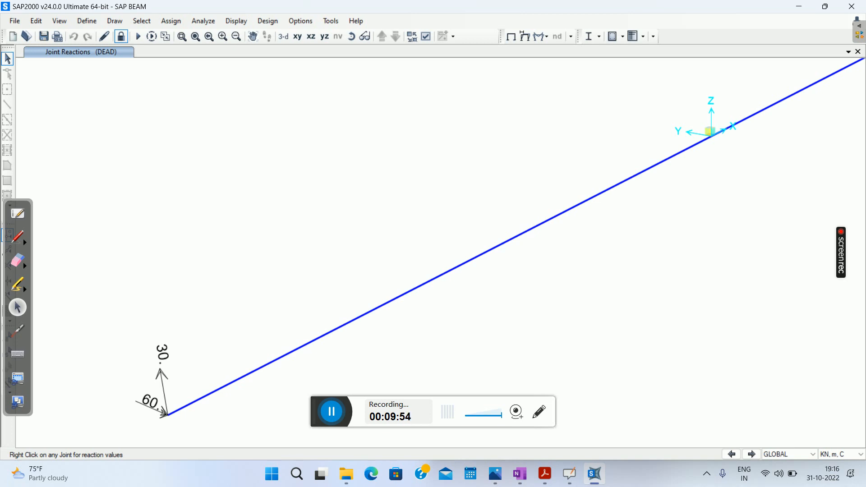
pyautogui.moveTo(478, 234)
pyautogui.mouseDown(button='middle')
pyautogui.moveTo(419, 271)
pyautogui.moveTo(393, 273)
pyautogui.mouseUp(button='middle')
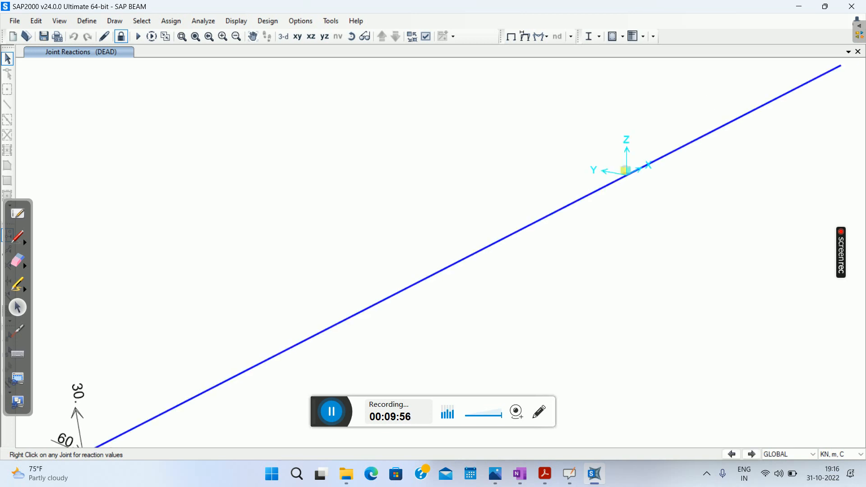
pyautogui.scroll(-5, 394, 274)
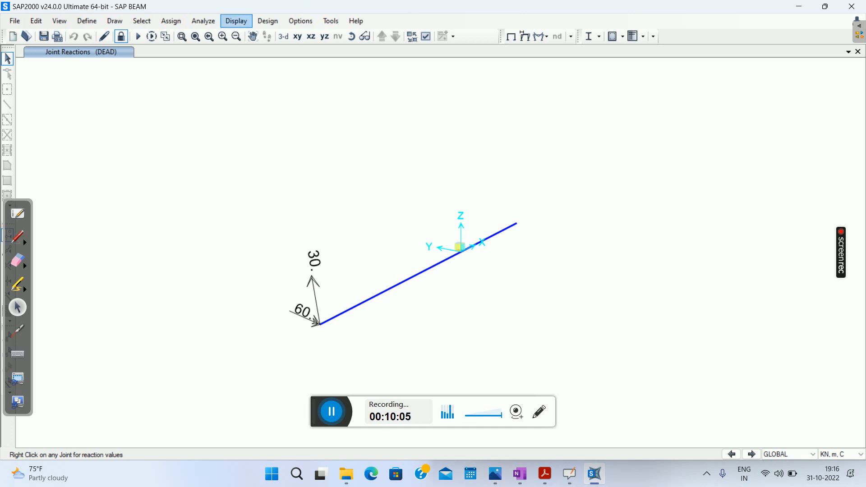
pyautogui.click(236, 21)
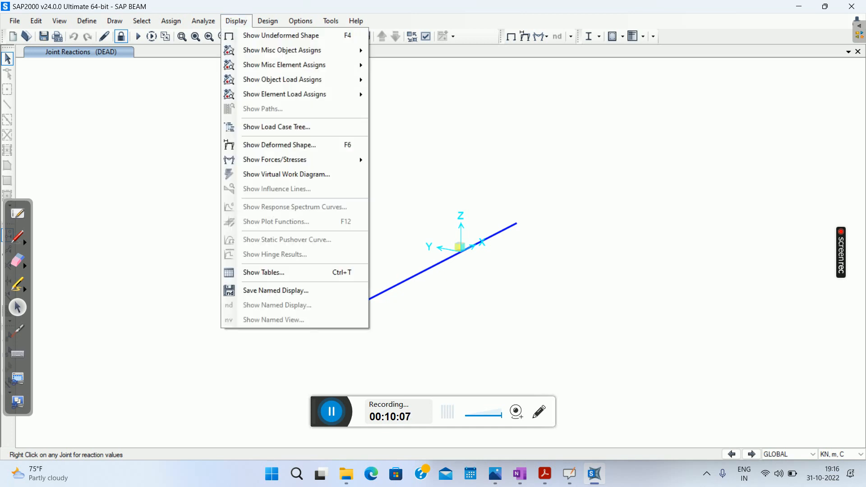
pyautogui.click(263, 272)
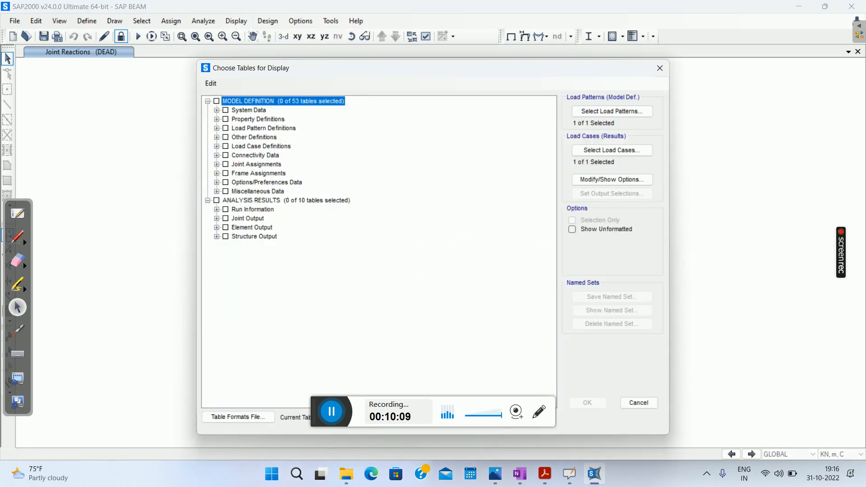
pyautogui.click(217, 218)
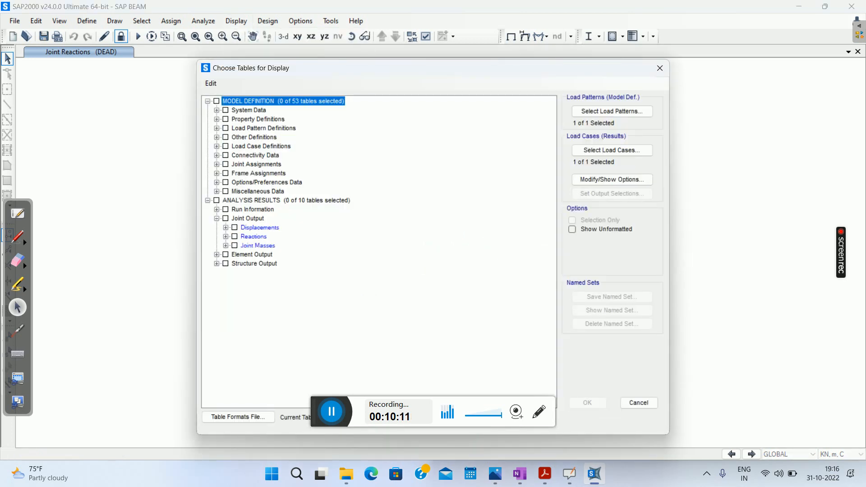
pyautogui.click(225, 237)
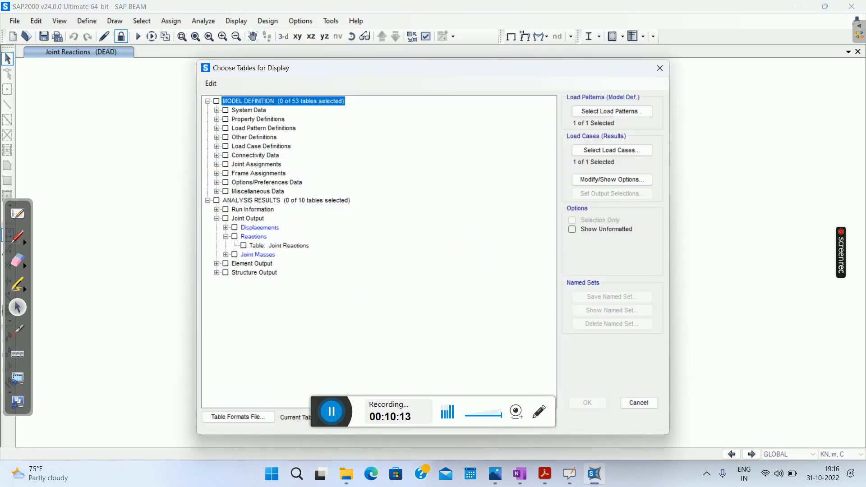
pyautogui.click(244, 245)
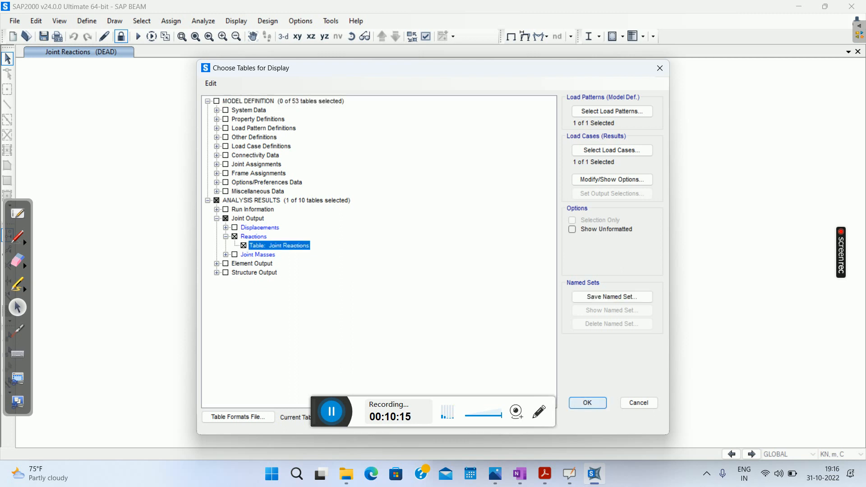
pyautogui.click(588, 402)
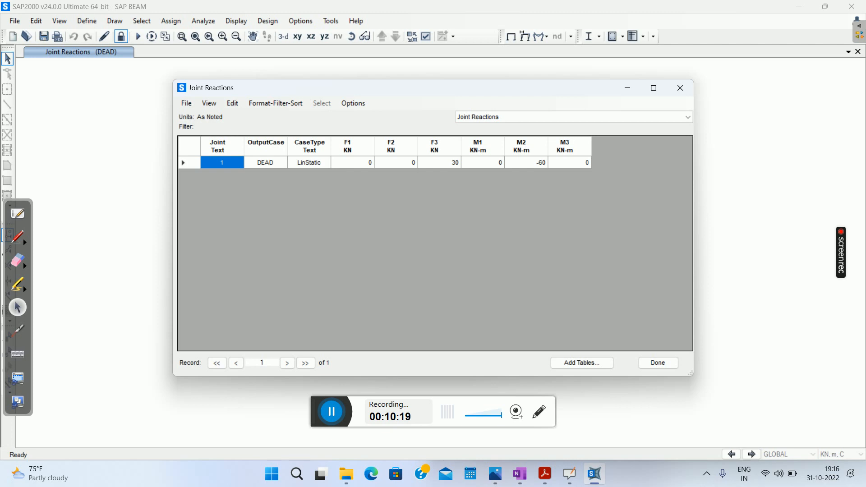
pyautogui.click(17, 236)
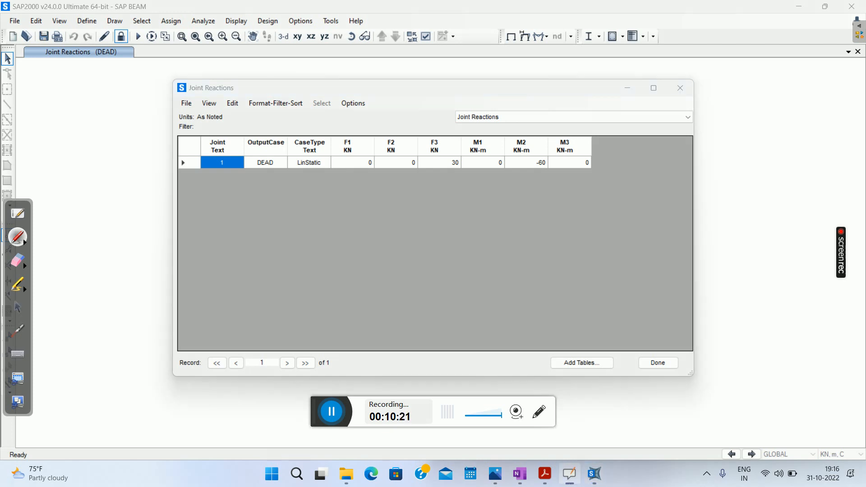
pyautogui.click(17, 307)
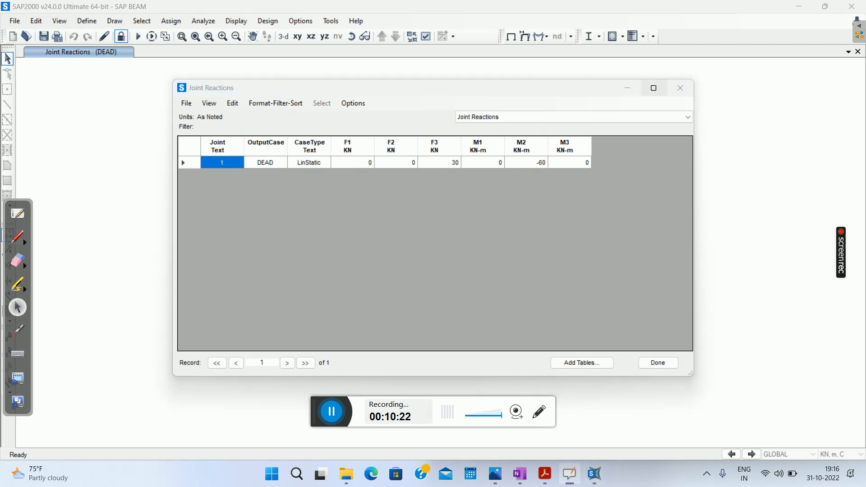
pyautogui.click(653, 87)
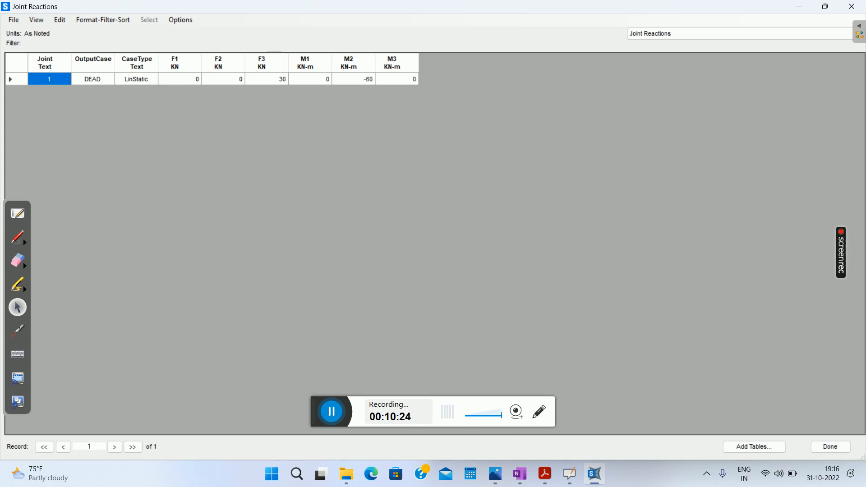
# Step: Circle the F3 and M2 values in the joint reactions table with the pen, and erase both circles
pyautogui.click(18, 236)
pyautogui.moveTo(287, 61)
pyautogui.mouseDown()
pyautogui.moveTo(273, 60)
pyautogui.moveTo(242, 99)
pyautogui.moveTo(301, 100)
pyautogui.moveTo(287, 63)
pyautogui.mouseUp()
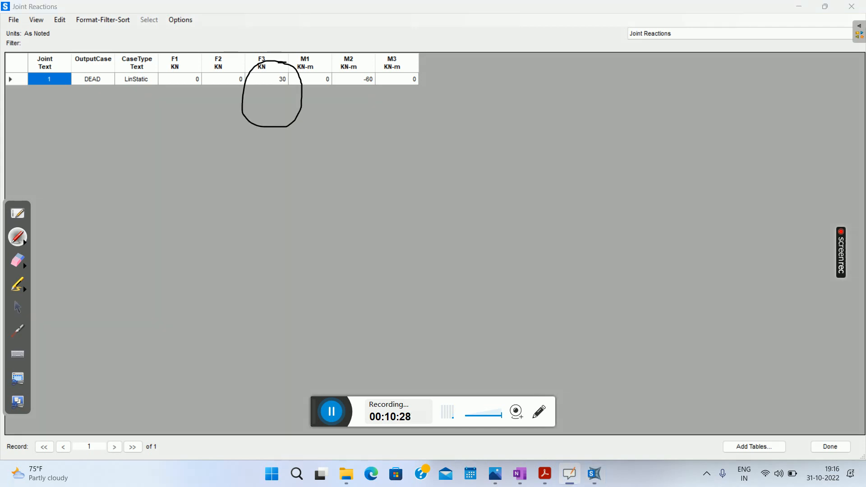
pyautogui.moveTo(371, 56)
pyautogui.mouseDown()
pyautogui.moveTo(344, 61)
pyautogui.moveTo(359, 114)
pyautogui.moveTo(383, 79)
pyautogui.moveTo(376, 52)
pyautogui.moveTo(362, 54)
pyautogui.mouseUp()
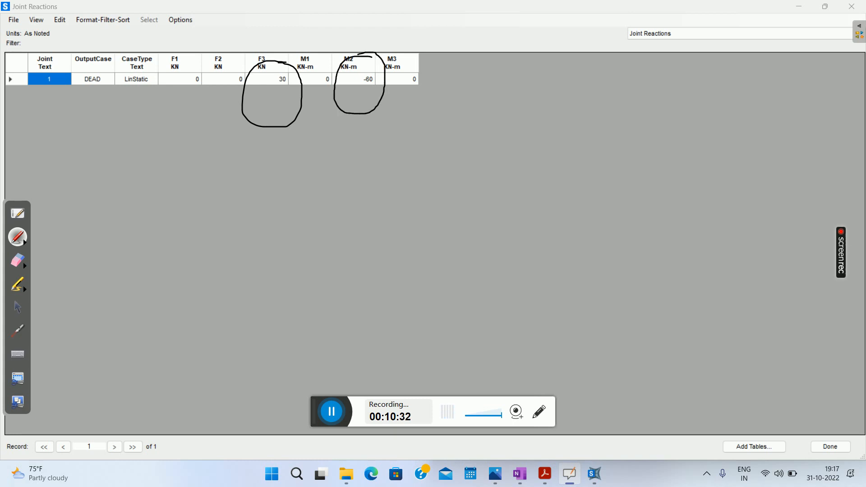
pyautogui.click(18, 261)
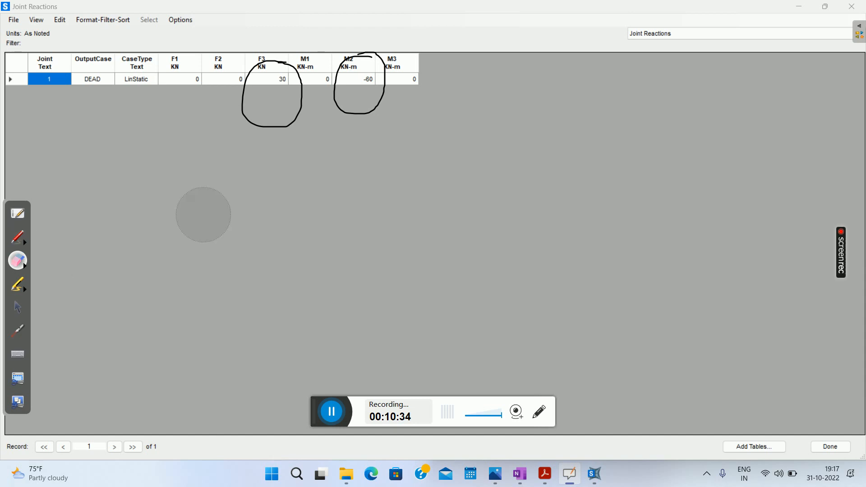
pyautogui.moveTo(406, 59)
pyautogui.mouseDown()
pyautogui.moveTo(246, 107)
pyautogui.moveTo(278, 135)
pyautogui.moveTo(321, 137)
pyautogui.moveTo(380, 110)
pyautogui.mouseUp()
# Step: Mark the F3 and M2 columns again with pen circles around heading and value, erase the marks and return to the normal pointer
pyautogui.click(18, 237)
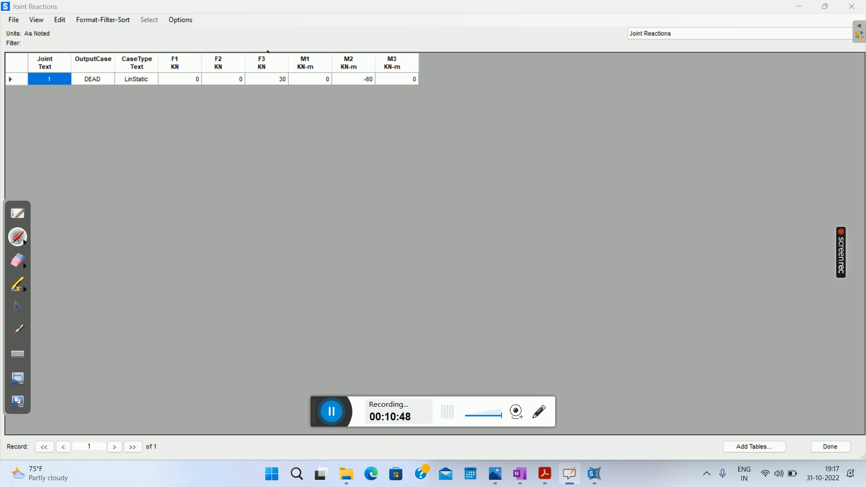
pyautogui.moveTo(267, 51)
pyautogui.mouseDown()
pyautogui.moveTo(292, 74)
pyautogui.moveTo(250, 56)
pyautogui.mouseUp()
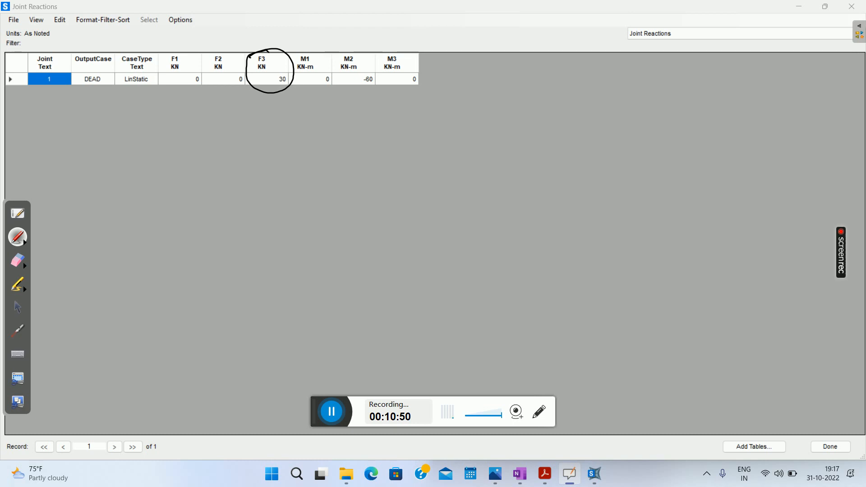
pyautogui.moveTo(361, 43)
pyautogui.mouseDown()
pyautogui.moveTo(330, 80)
pyautogui.moveTo(345, 47)
pyautogui.mouseUp()
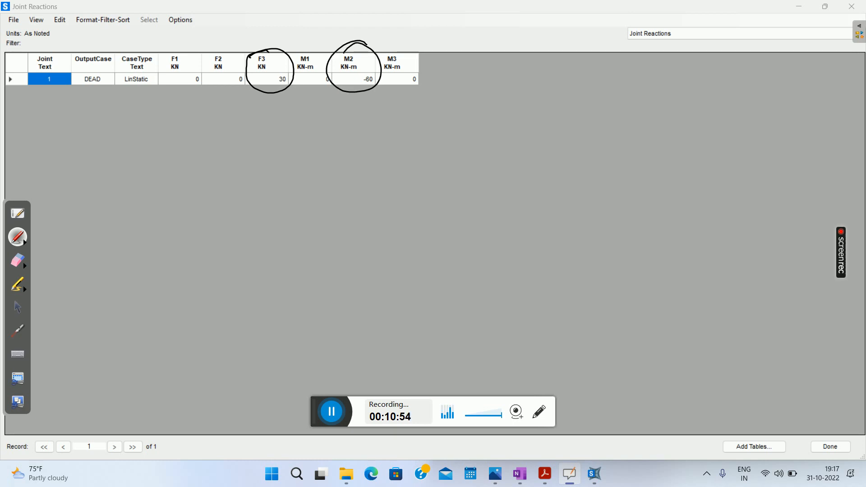
pyautogui.click(18, 260)
pyautogui.moveTo(282, 79)
pyautogui.mouseDown()
pyautogui.moveTo(256, 69)
pyautogui.moveTo(353, 41)
pyautogui.moveTo(343, 84)
pyautogui.mouseUp()
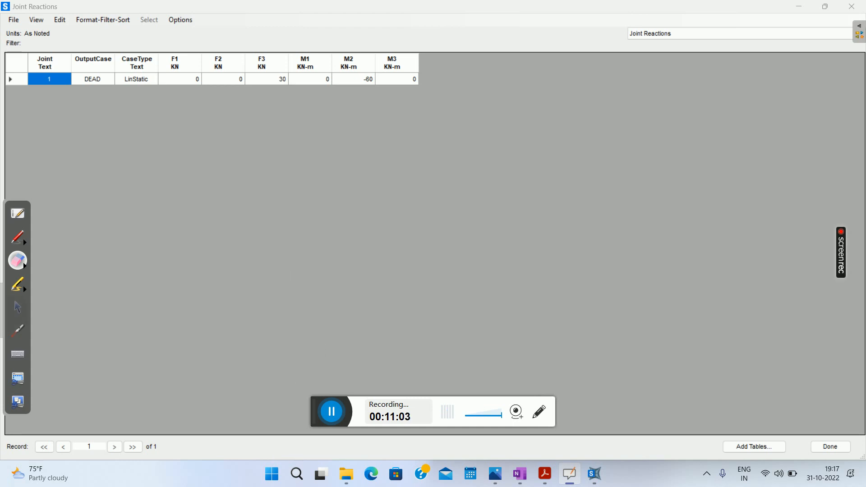
pyautogui.click(17, 307)
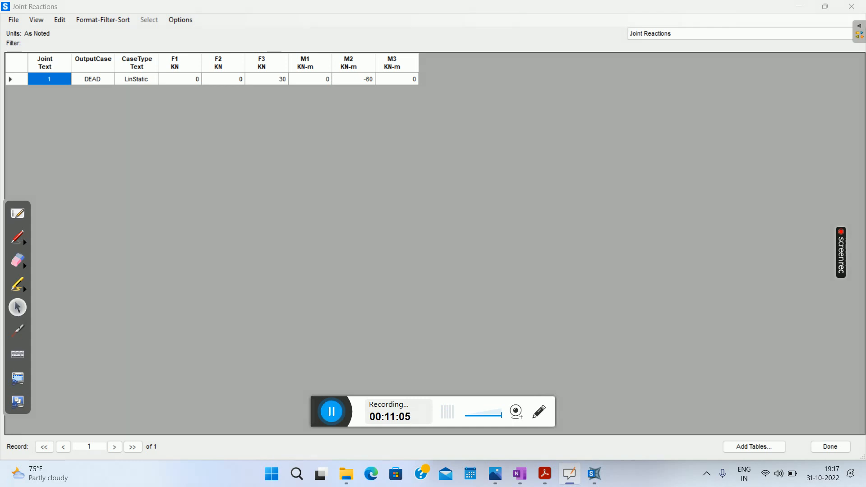